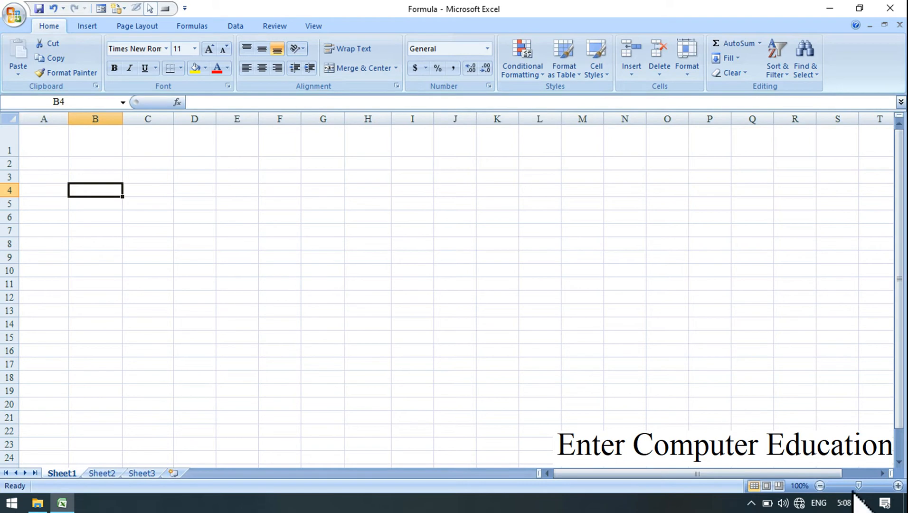
Enter the date 11-05-2021 in cell B2 of Sheet1.
{"action": "left_click", "coordinate": [897, 485]}
{"action": "left_click", "coordinate": [898, 485]}
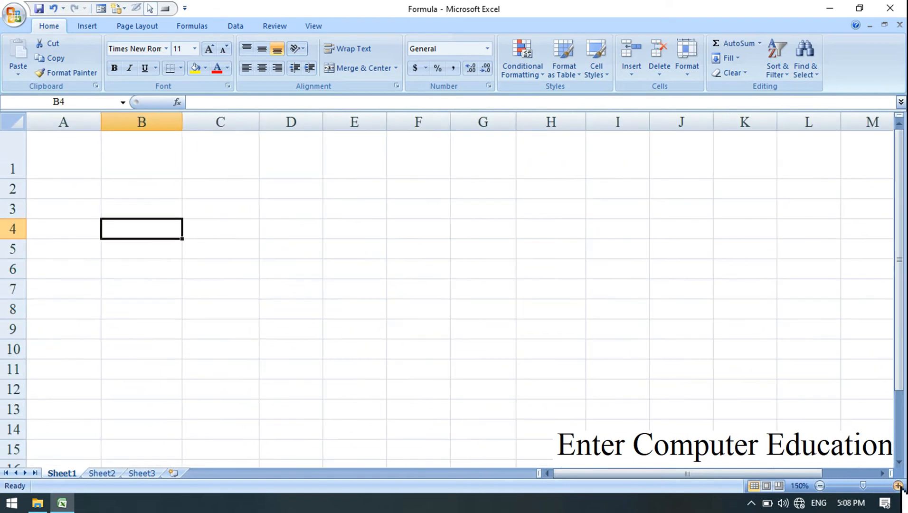
{"action": "left_click", "coordinate": [898, 485]}
{"action": "left_click", "coordinate": [898, 485]}
{"action": "left_click", "coordinate": [898, 485]}
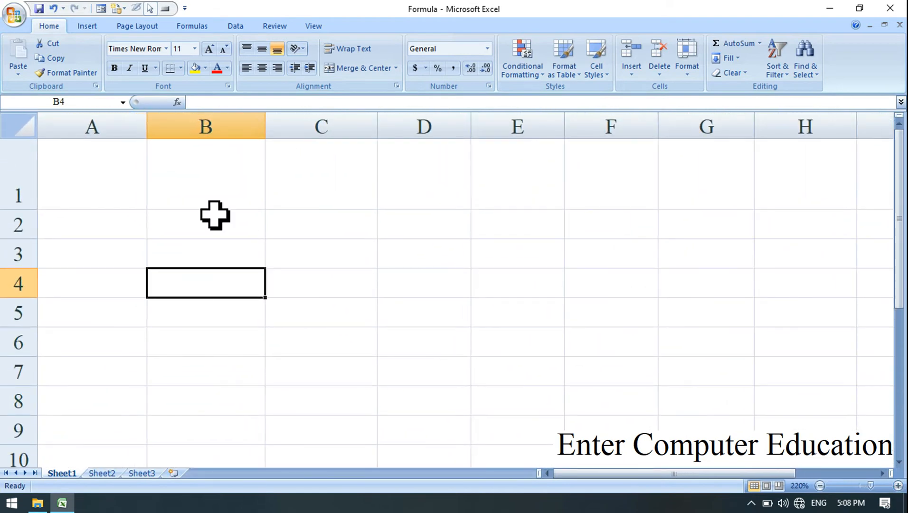
{"action": "left_click", "coordinate": [219, 198]}
{"action": "left_click", "coordinate": [164, 232]}
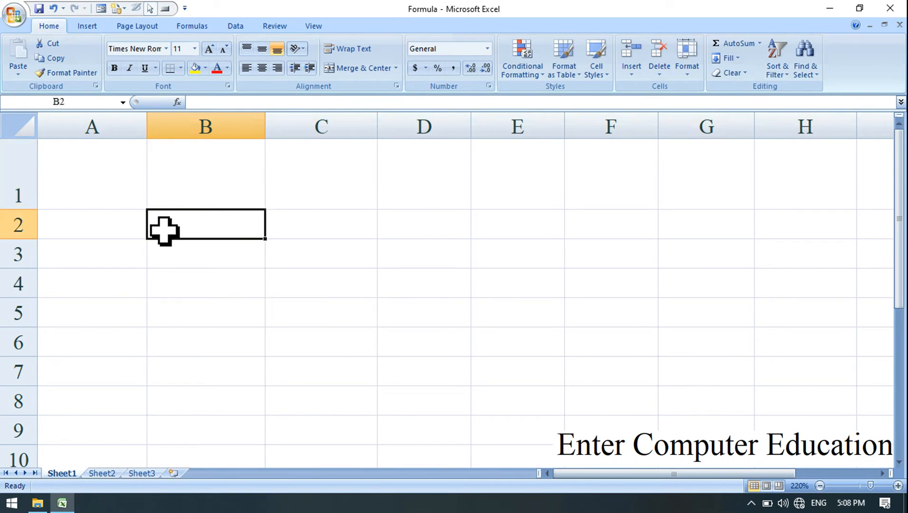
{"action": "type", "text": "11-5-2021"}
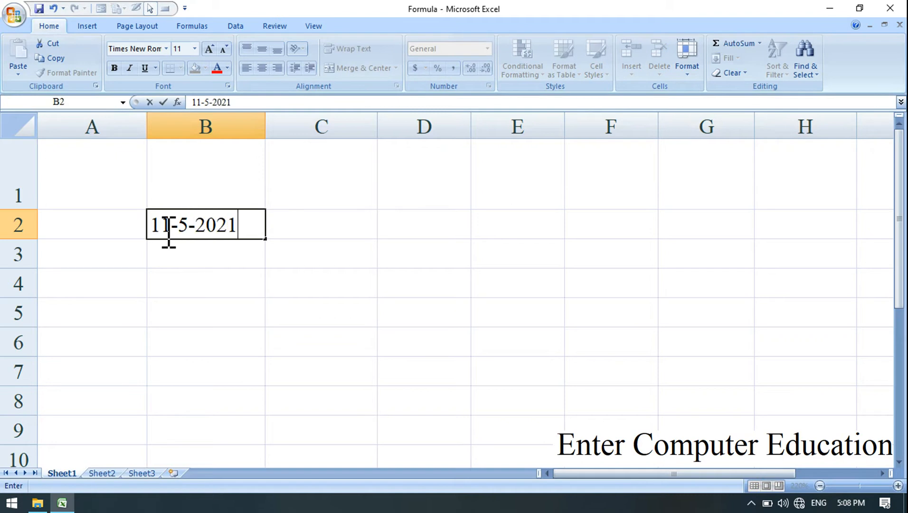
{"action": "key", "text": "Return"}
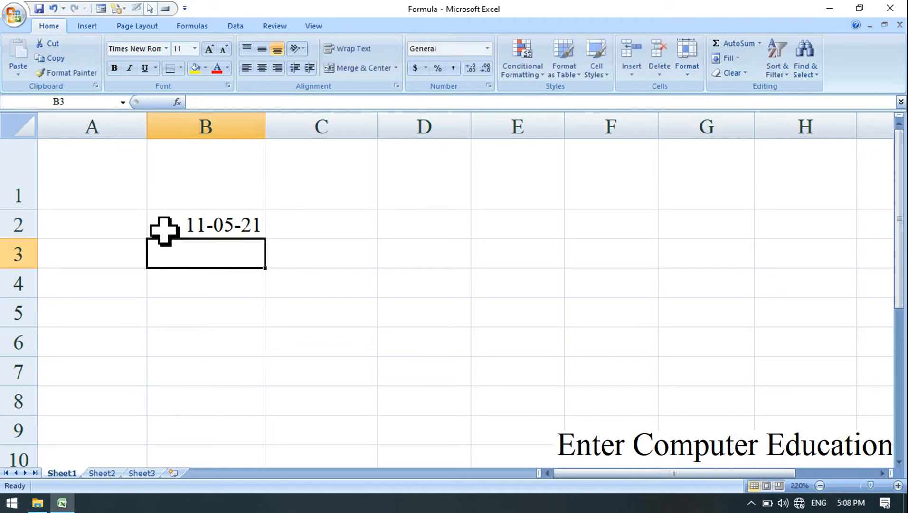
Enter a formula in cell D2 that references the date in cell B2.
{"action": "left_click", "coordinate": [237, 229]}
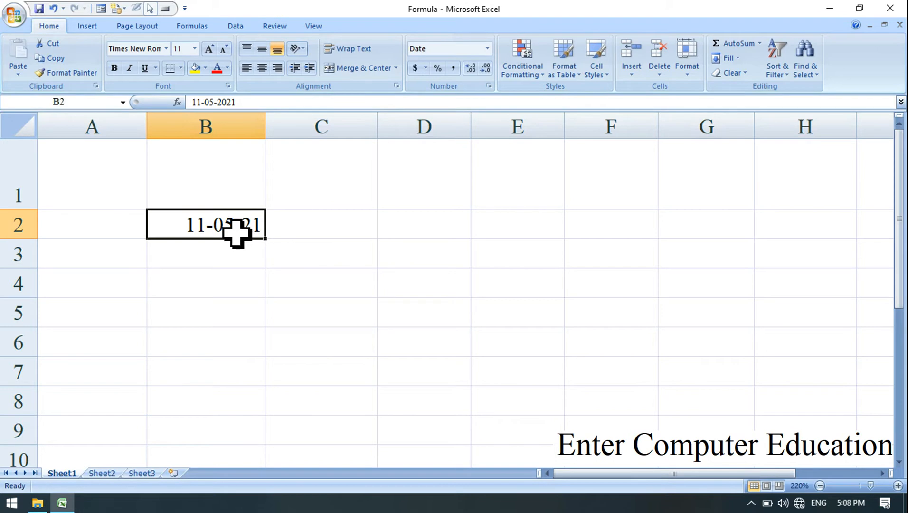
{"action": "left_click", "coordinate": [427, 229]}
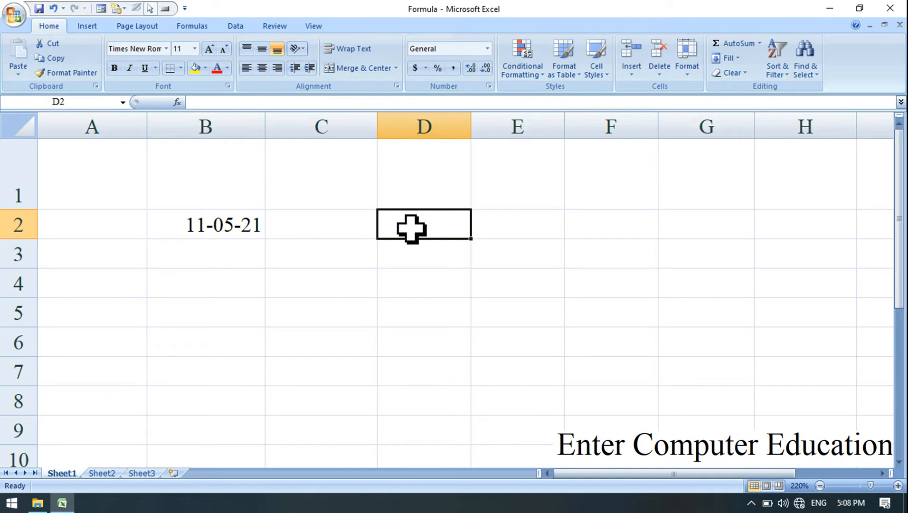
{"action": "type", "text": "="}
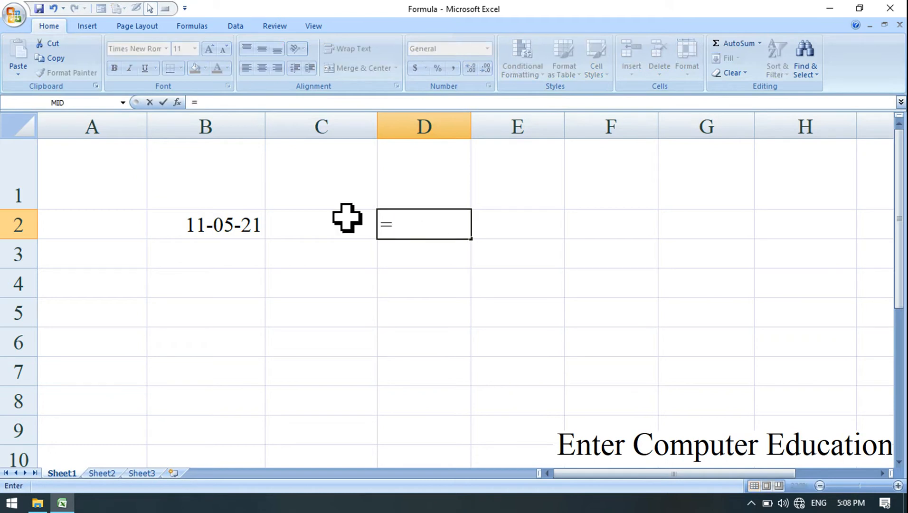
{"action": "left_click", "coordinate": [217, 226]}
{"action": "key", "text": "Return"}
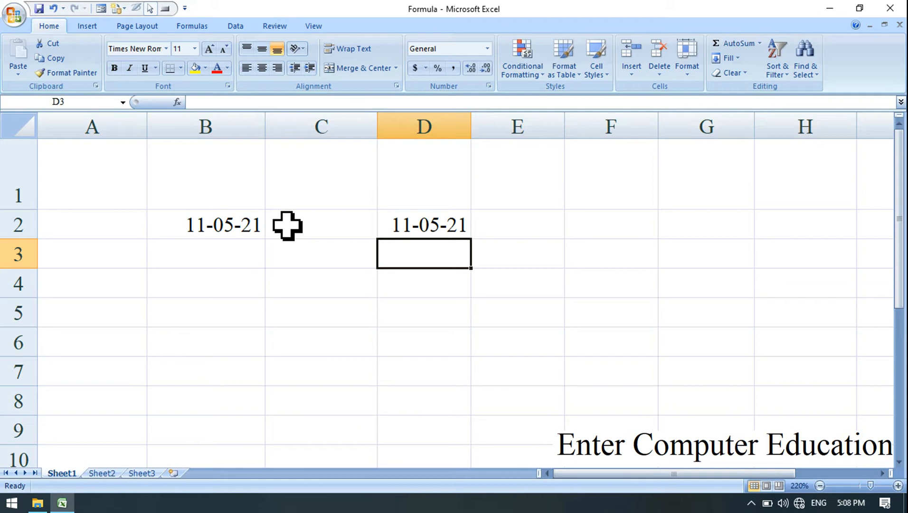
Clear the date from cell B2 and open Sheet2.
{"action": "left_click", "coordinate": [219, 225]}
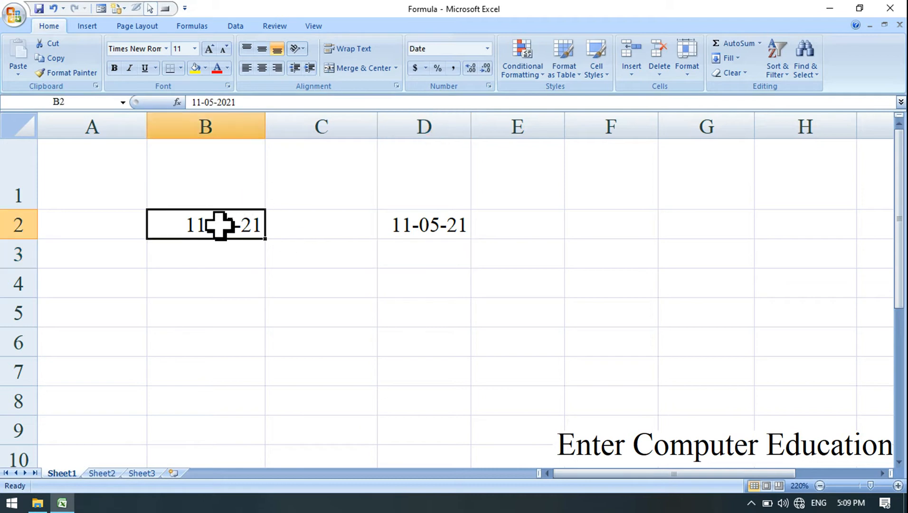
{"action": "key", "text": "Delete"}
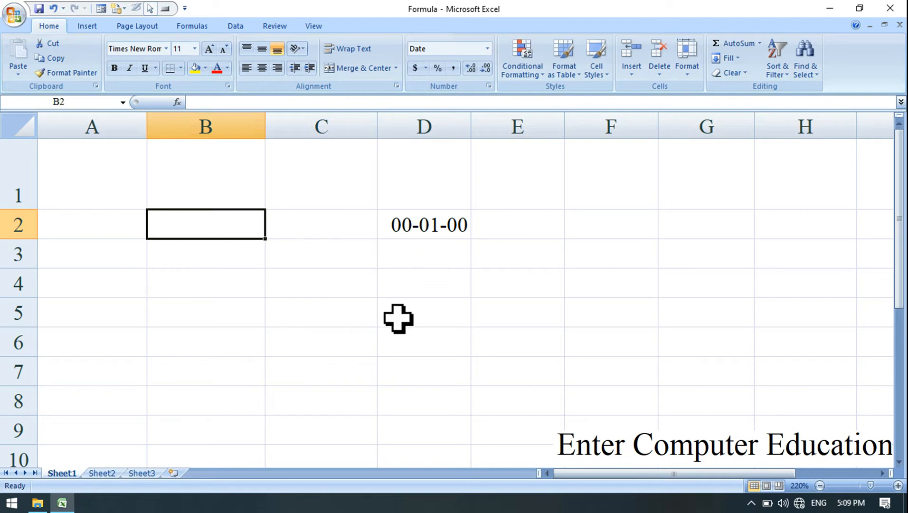
{"action": "left_click", "coordinate": [101, 473]}
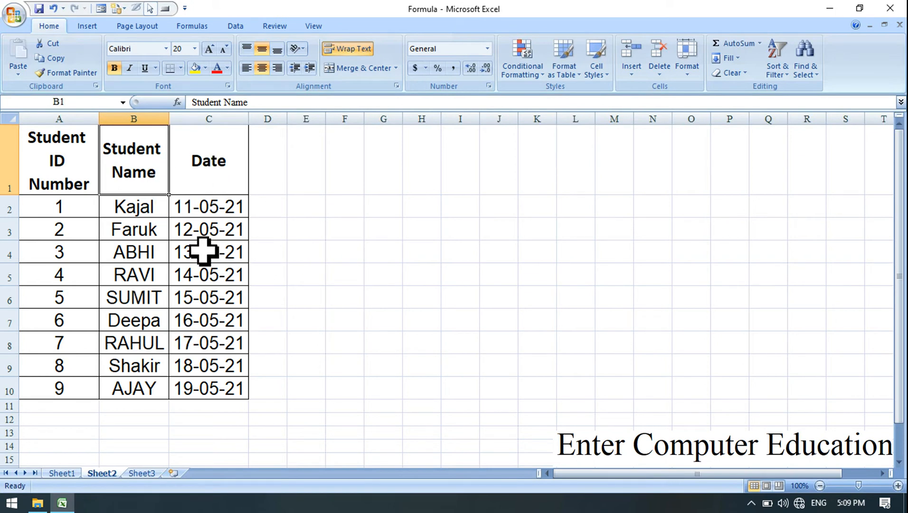
Copy the Student Name and Date headers from B1:C1 and paste them starting at cell J1.
{"action": "left_click", "coordinate": [510, 205]}
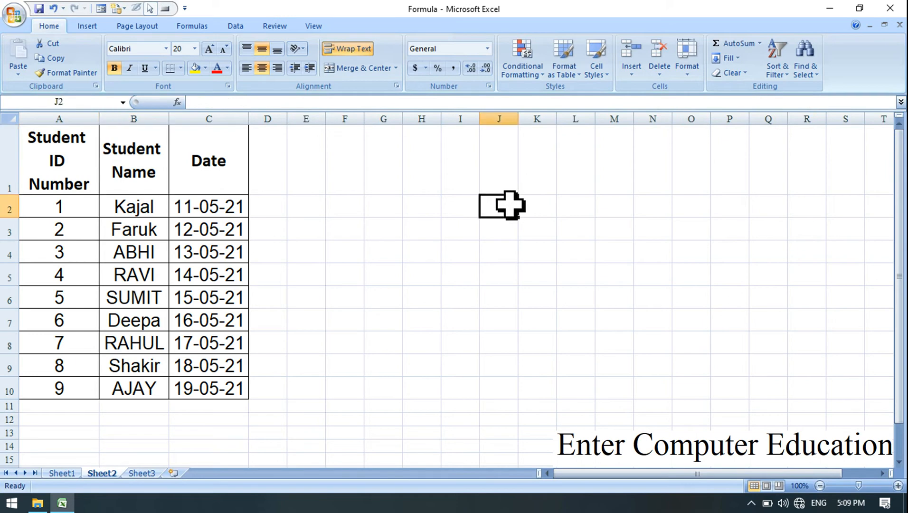
{"action": "left_click", "coordinate": [550, 211]}
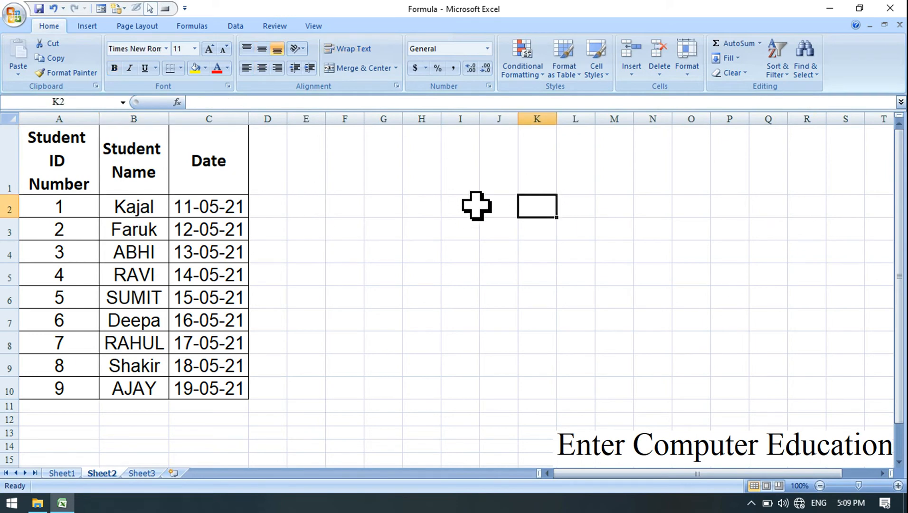
{"action": "left_click", "coordinate": [157, 171]}
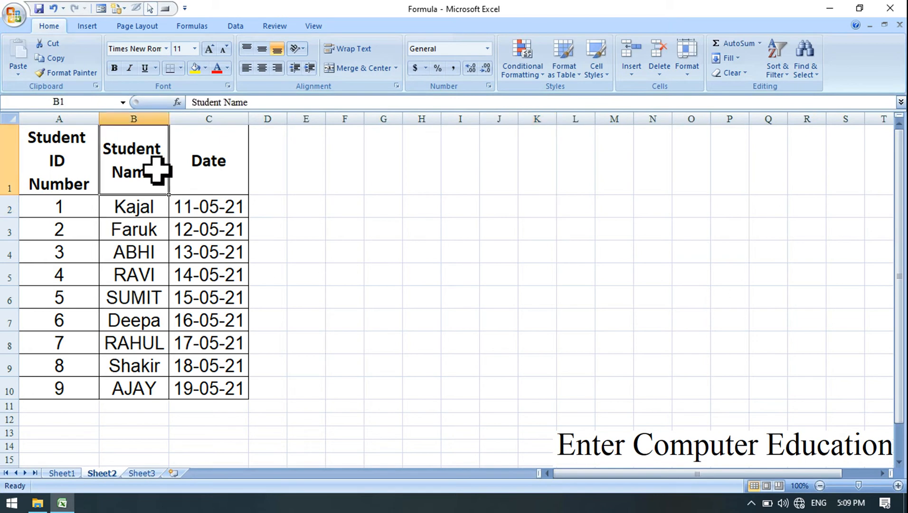
{"action": "left_click_drag", "start_coordinate": [156, 171], "coordinate": [209, 168]}
{"action": "key", "text": "ctrl+c"}
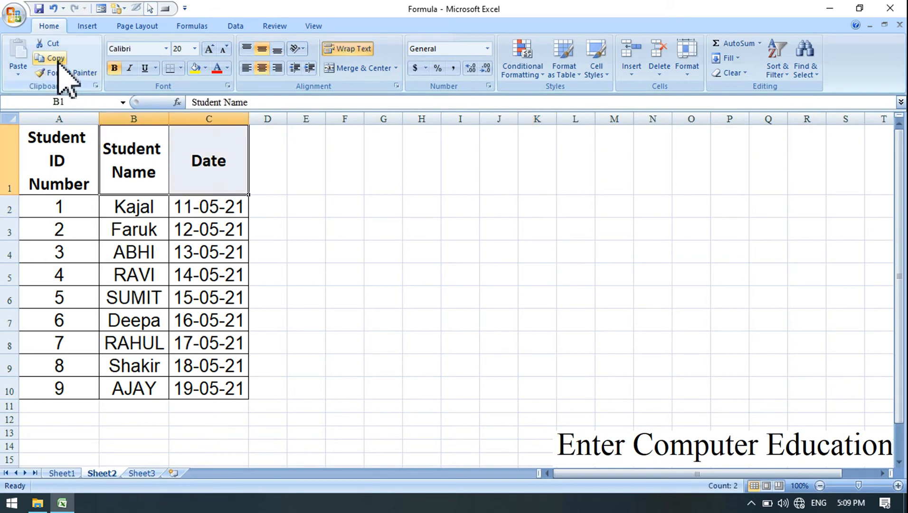
{"action": "left_click", "coordinate": [58, 62]}
{"action": "left_click", "coordinate": [499, 170]}
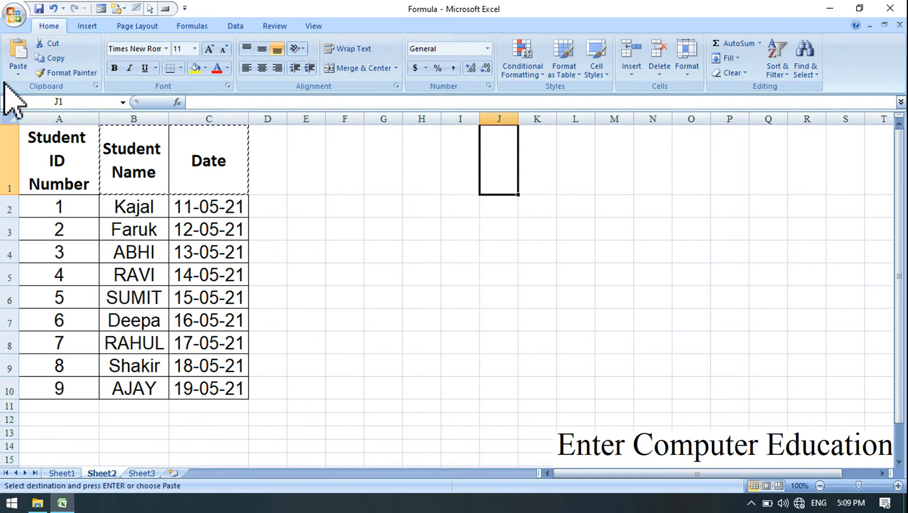
{"action": "left_click", "coordinate": [17, 56]}
Widen columns J and K around the pasted headers and clear the copy marquee.
{"action": "left_click_drag", "start_coordinate": [523, 116], "coordinate": [667, 118]}
{"action": "left_click", "coordinate": [616, 212]}
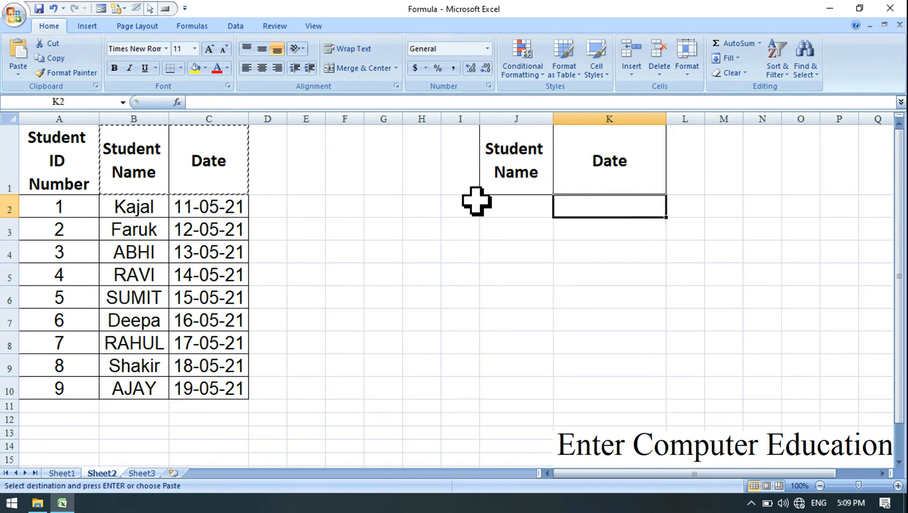
{"action": "key", "text": "Escape"}
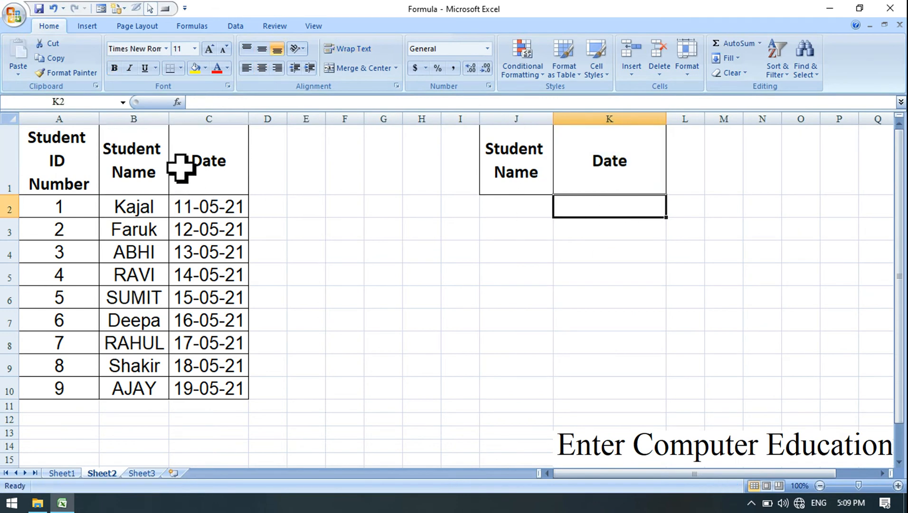
{"action": "left_click", "coordinate": [513, 215]}
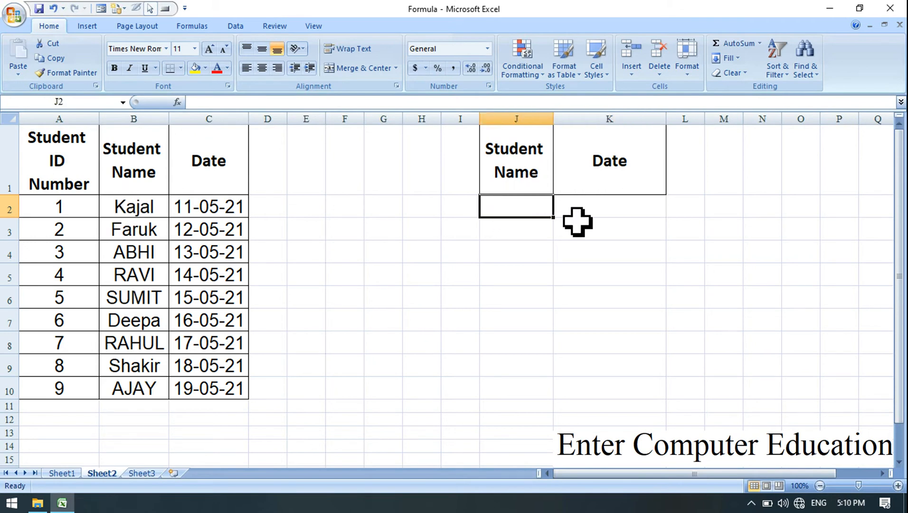
{"action": "left_click", "coordinate": [618, 208]}
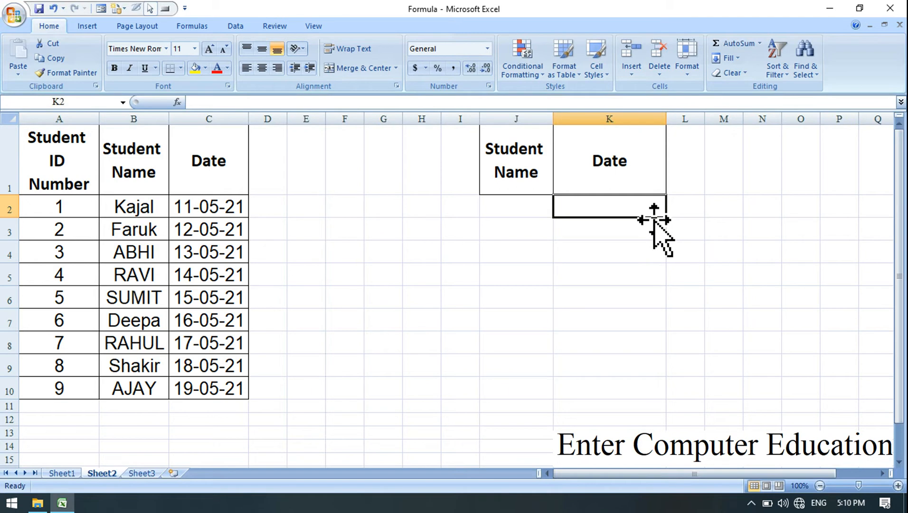
{"action": "type", "text": "="}
{"action": "key", "text": "Escape"}
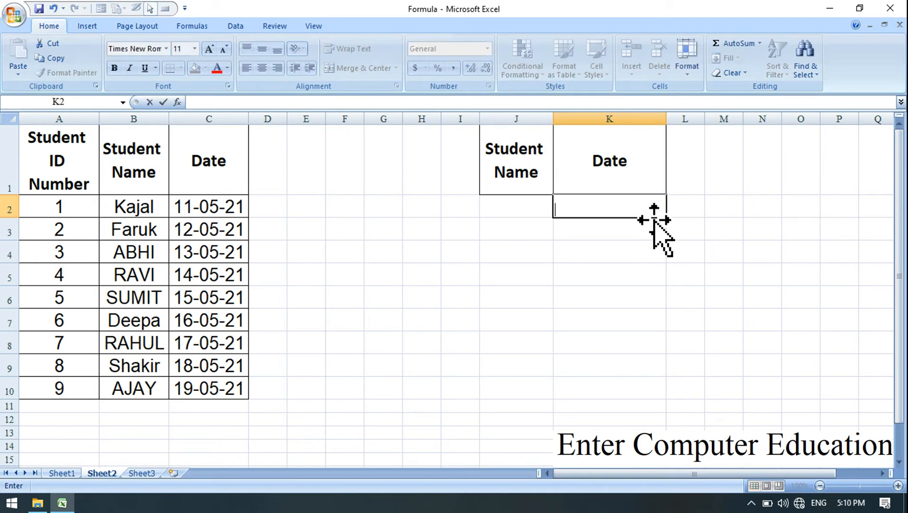
{"action": "left_click_drag", "start_coordinate": [556, 302], "coordinate": [589, 214]}
{"action": "left_click", "coordinate": [589, 213]}
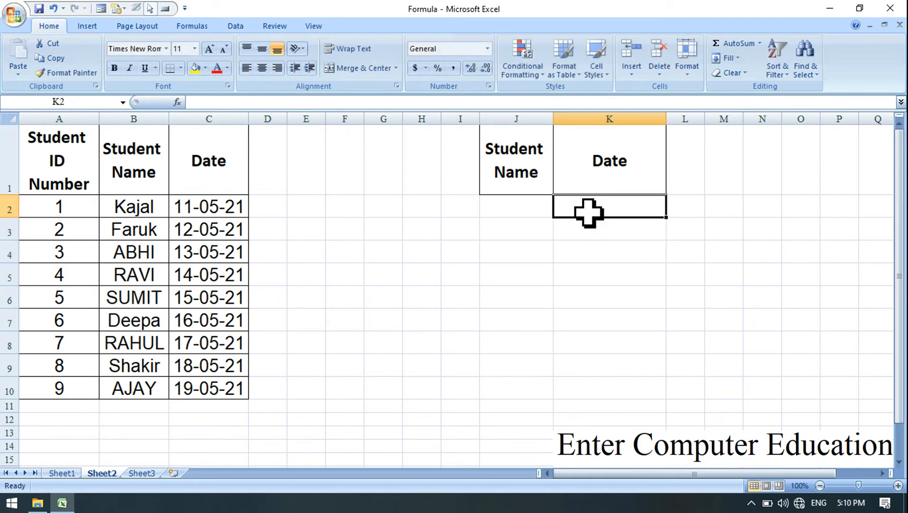
Increase the height of row 2 and vertically centre the student table in A1:C10.
{"action": "left_click_drag", "start_coordinate": [17, 218], "coordinate": [16, 238]}
{"action": "left_click_drag", "start_coordinate": [61, 181], "coordinate": [218, 408]}
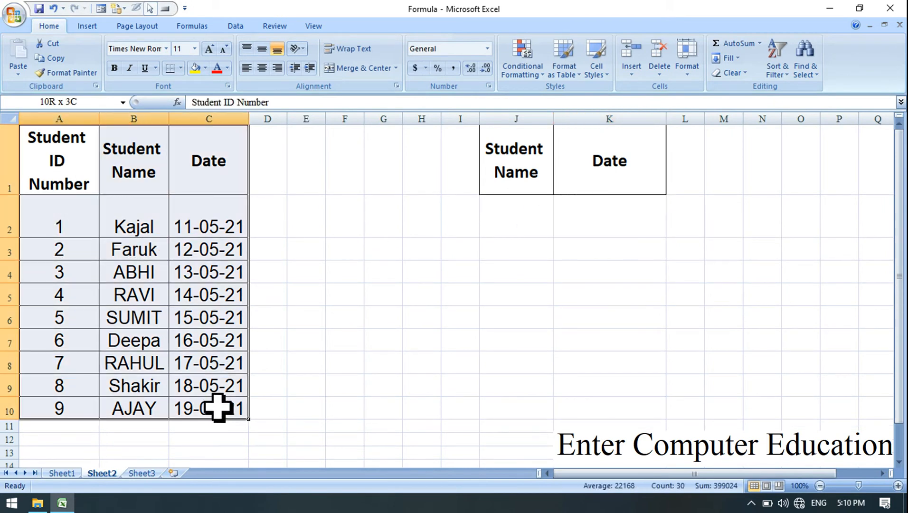
{"action": "left_click", "coordinate": [263, 49]}
Set the font size of cells J2:K2 to 28.
{"action": "left_click_drag", "start_coordinate": [527, 223], "coordinate": [586, 231]}
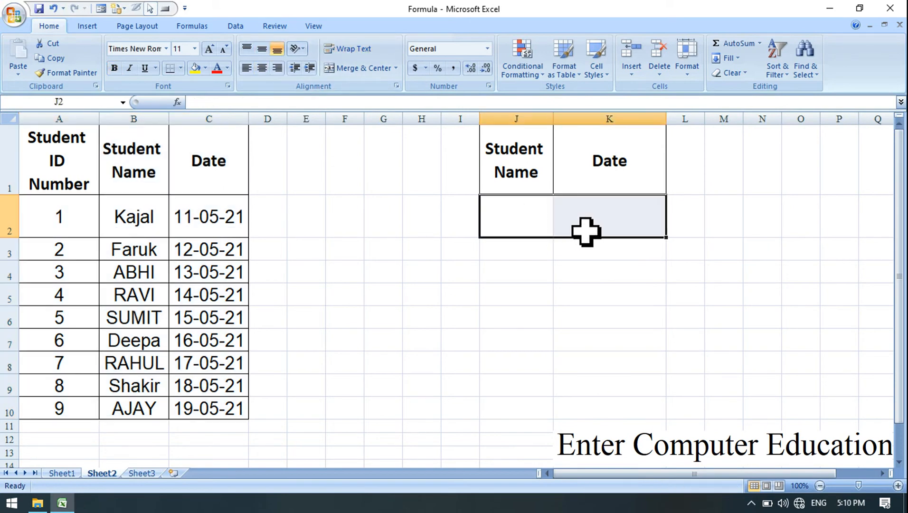
{"action": "left_click", "coordinate": [195, 49]}
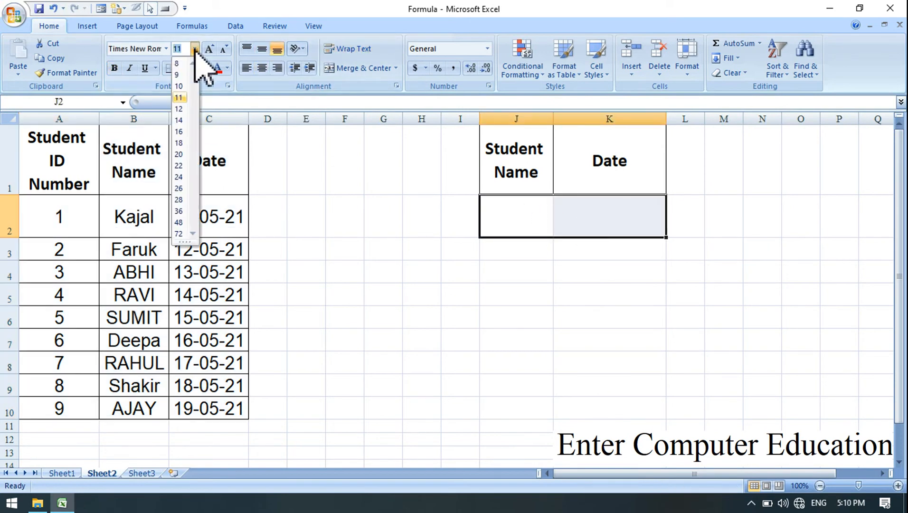
{"action": "left_click", "coordinate": [182, 199]}
Start a VLOOKUP formula in cell K2 with J2 as the lookup value.
{"action": "left_click", "coordinate": [613, 212]}
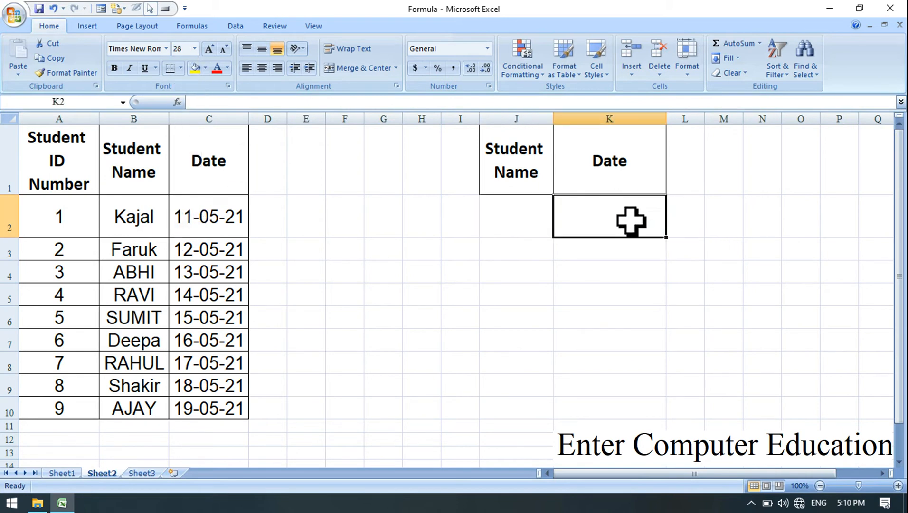
{"action": "type", "text": "=VLOOK"}
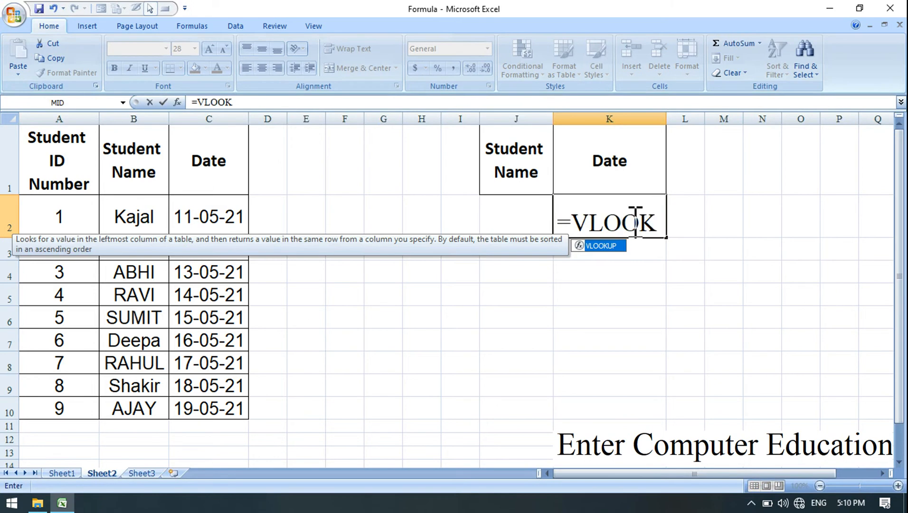
{"action": "type", "text": "UP"}
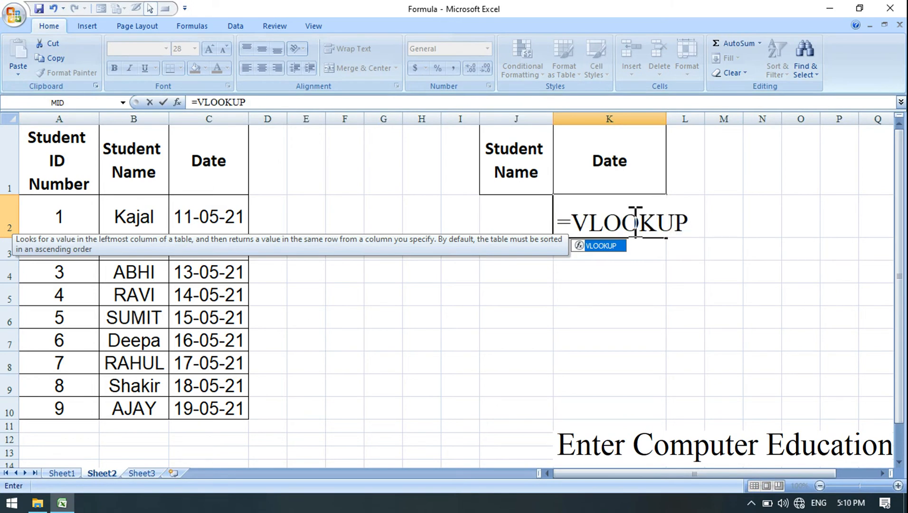
{"action": "type", "text": "("}
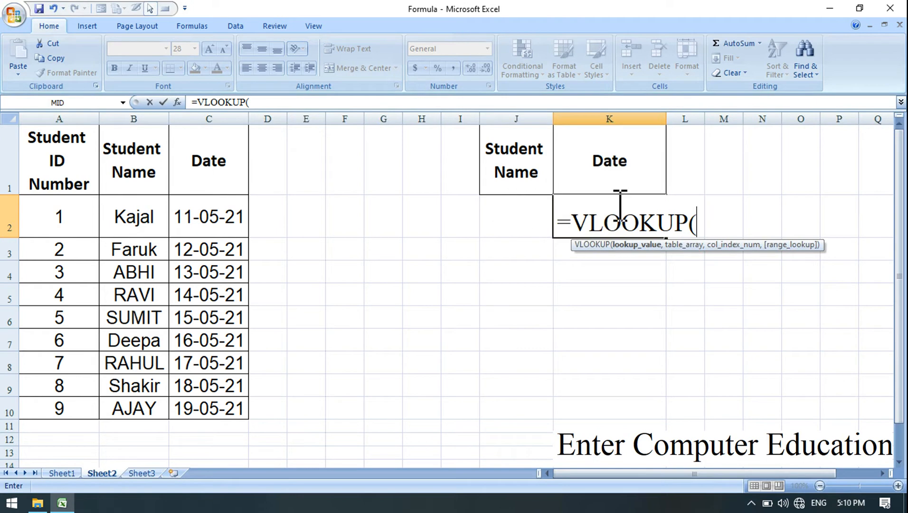
{"action": "left_click", "coordinate": [507, 215]}
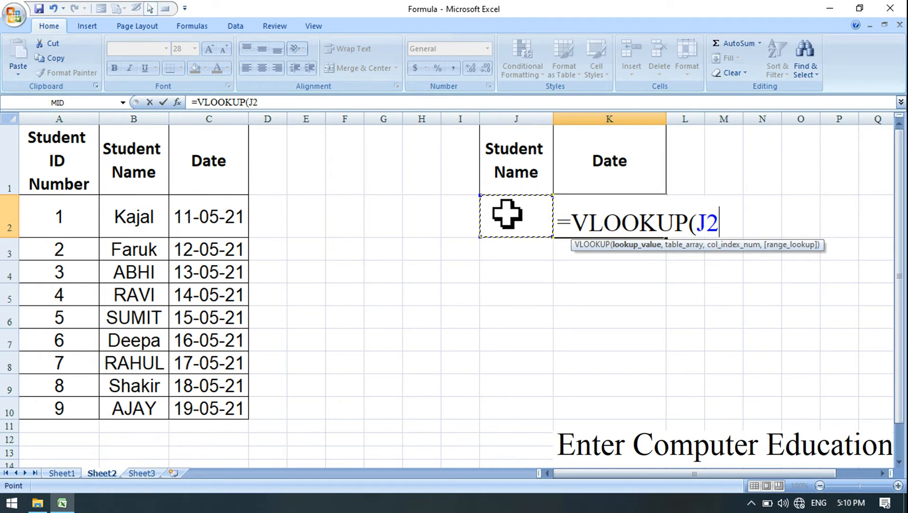
{"action": "type", "text": ","}
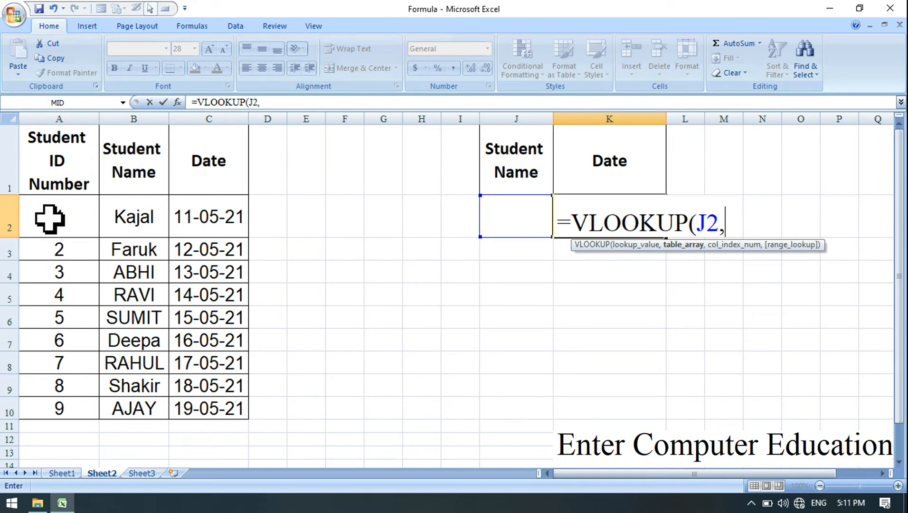
Complete the VLOOKUP arguments in K2 with table range B1:C10, column index 2 and range lookup 0, closing the parenthesis.
{"action": "left_click_drag", "start_coordinate": [150, 176], "coordinate": [208, 405]}
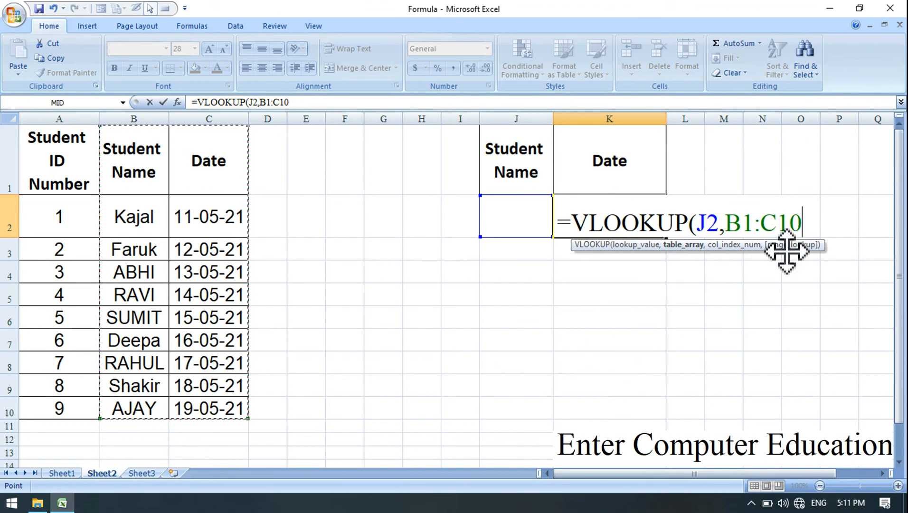
{"action": "type", "text": ",2"}
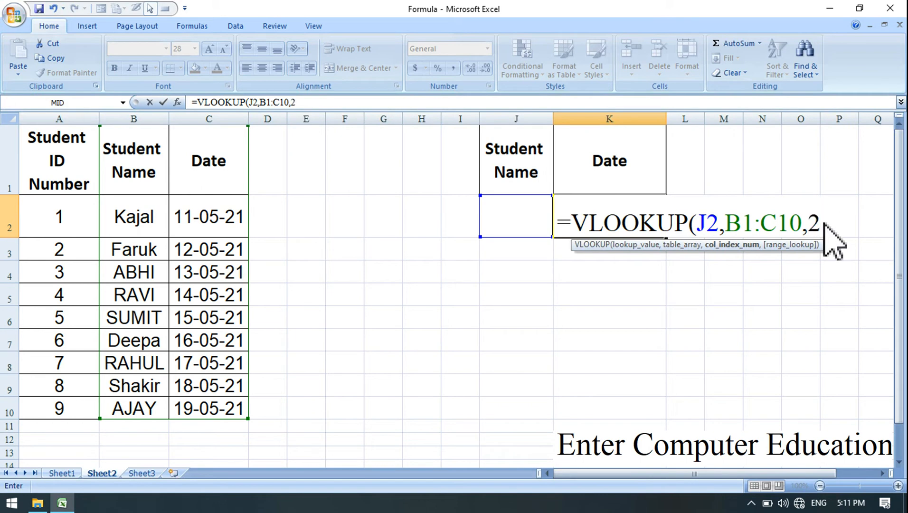
{"action": "type", "text": ","}
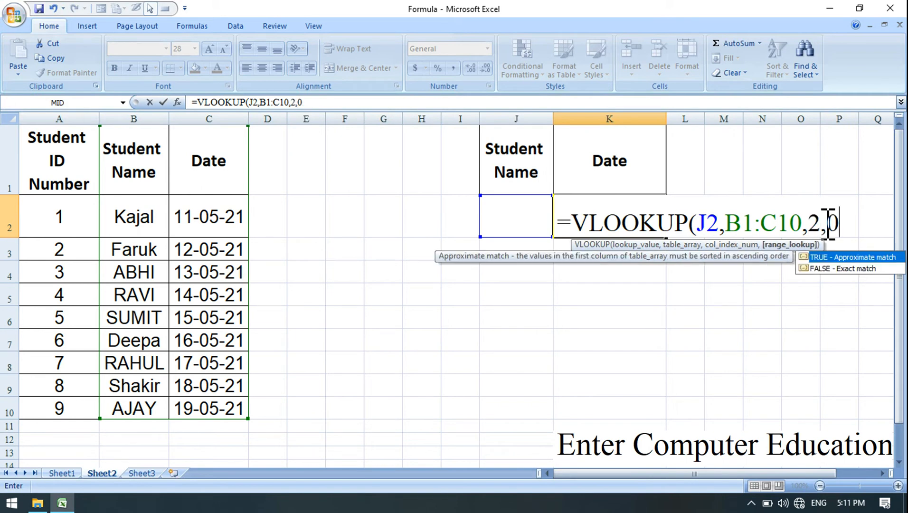
{"action": "type", "text": "0)"}
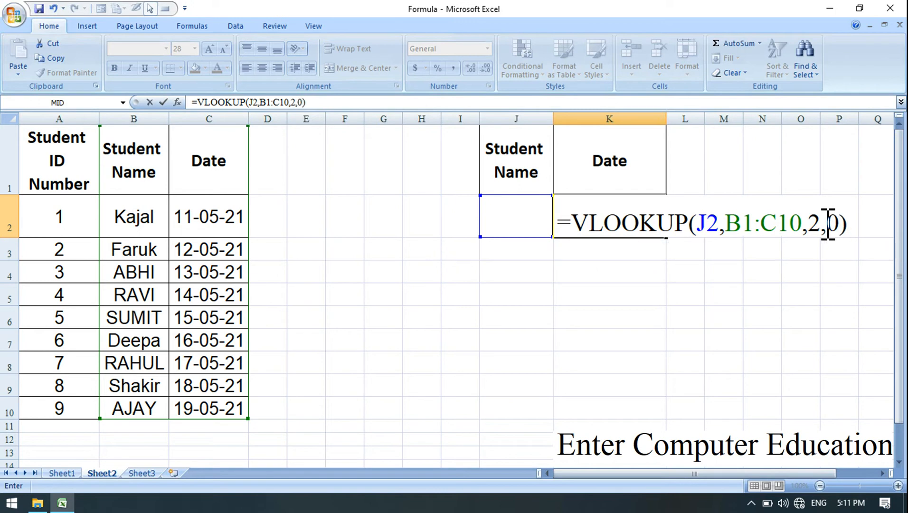
Make the lookup cell and table range absolute as $J$2 and $B$1:$C$10, and enter the formula in K2.
{"action": "left_click", "coordinate": [713, 224]}
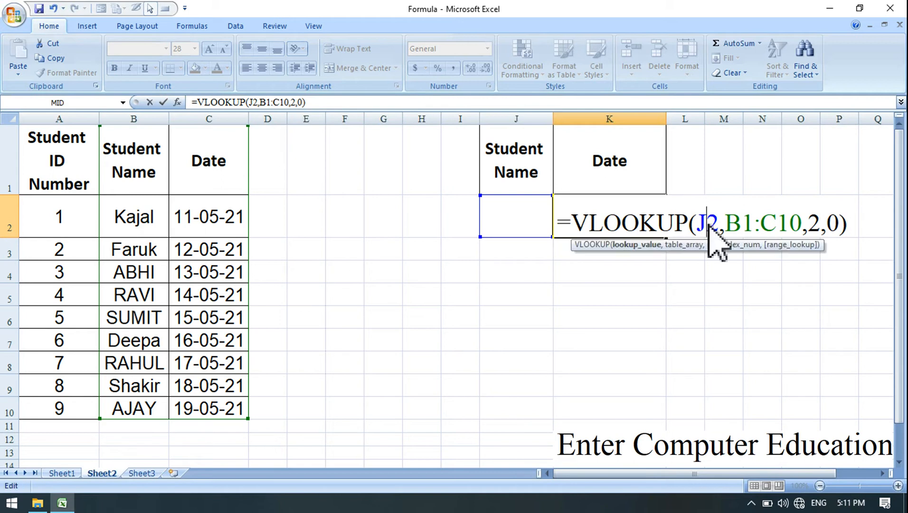
{"action": "key", "text": "F4"}
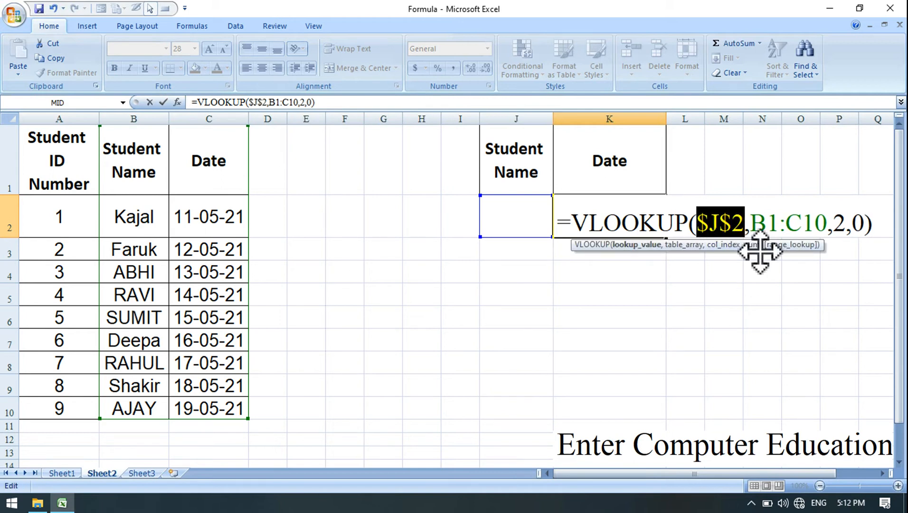
{"action": "left_click", "coordinate": [771, 219]}
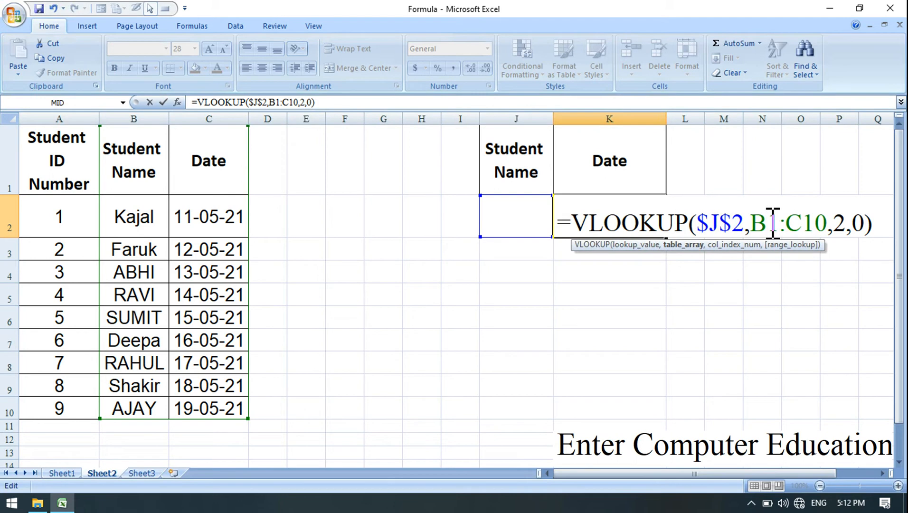
{"action": "key", "text": "F4"}
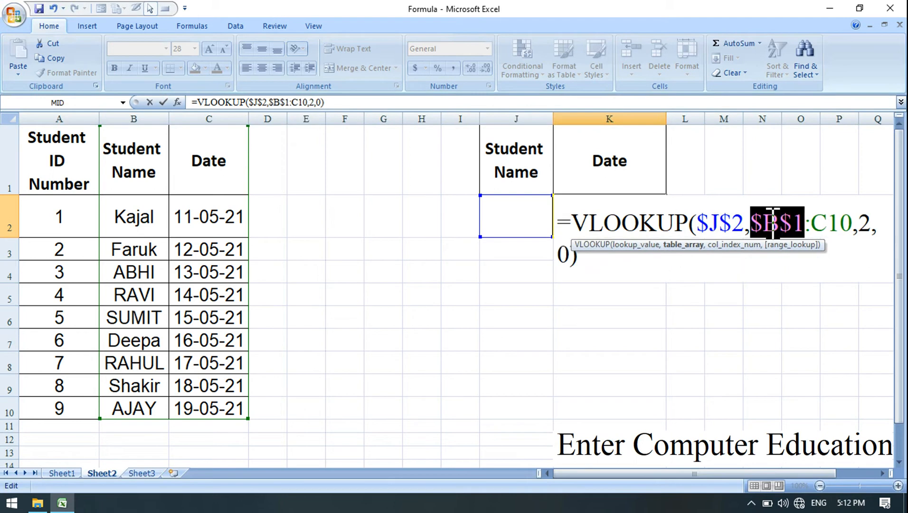
{"action": "left_click", "coordinate": [840, 223]}
{"action": "key", "text": "F4"}
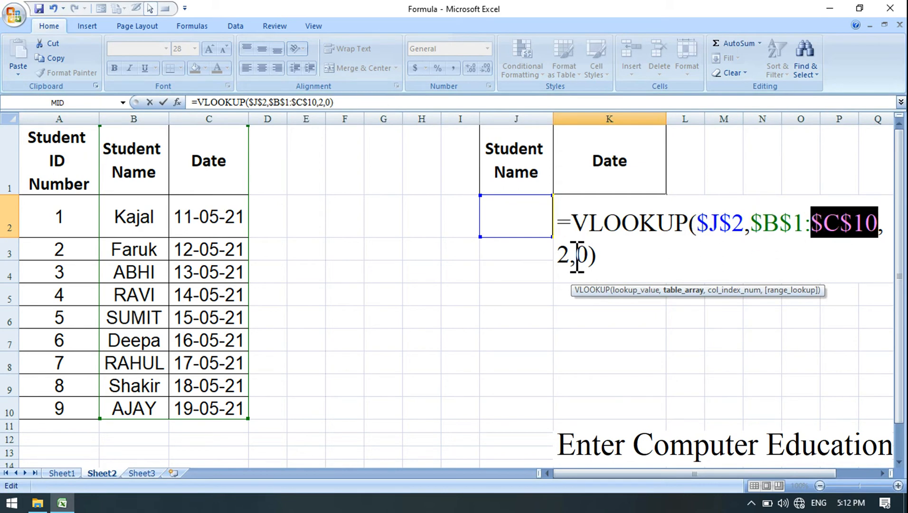
{"action": "key", "text": "Return"}
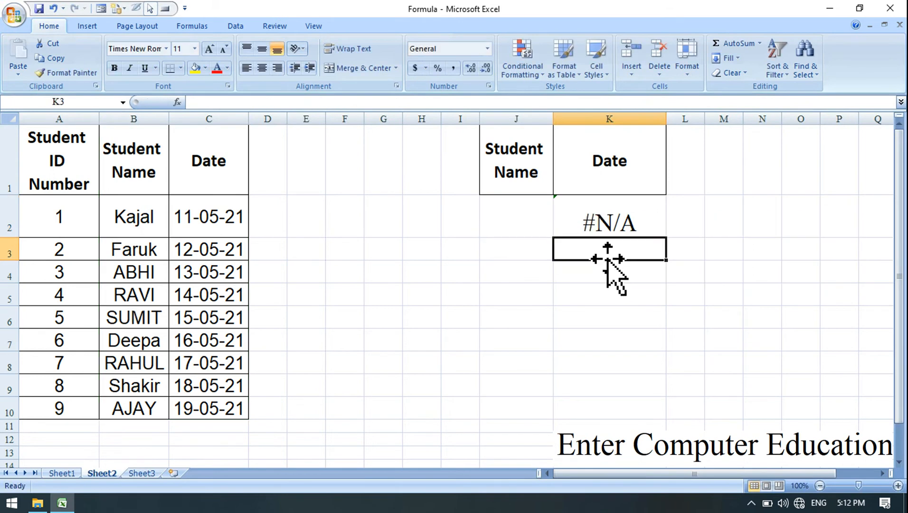
Enter the name of the student with ID 9 in lookup cell J2.
{"action": "left_click", "coordinate": [632, 214]}
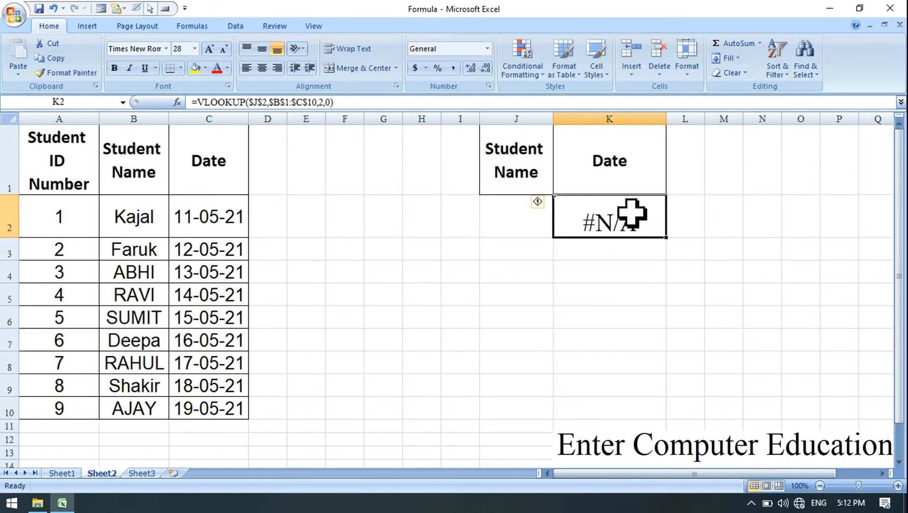
{"action": "left_click", "coordinate": [501, 223]}
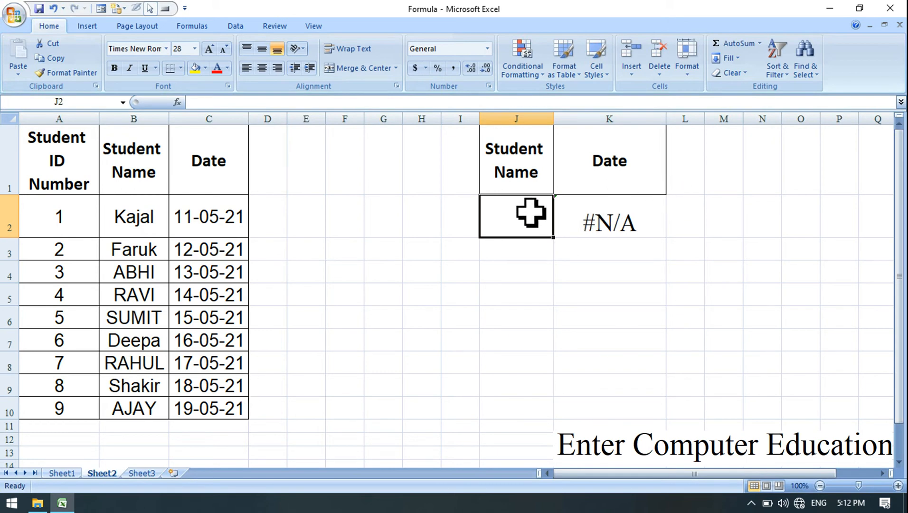
{"action": "type", "text": "a"}
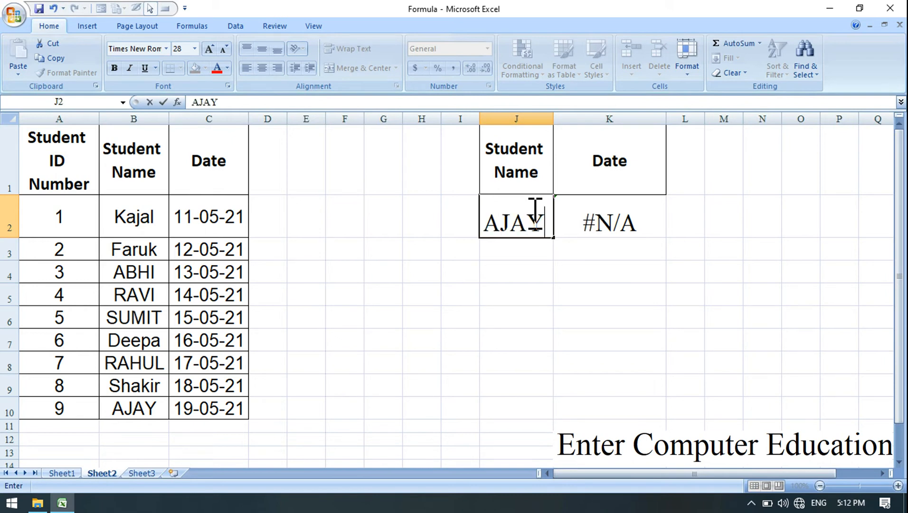
{"action": "key", "text": "Return"}
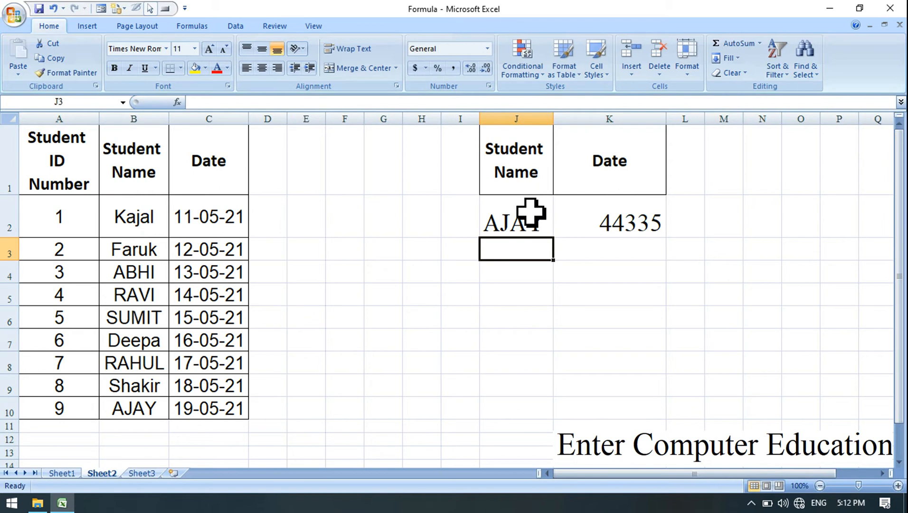
{"action": "left_click", "coordinate": [530, 212]}
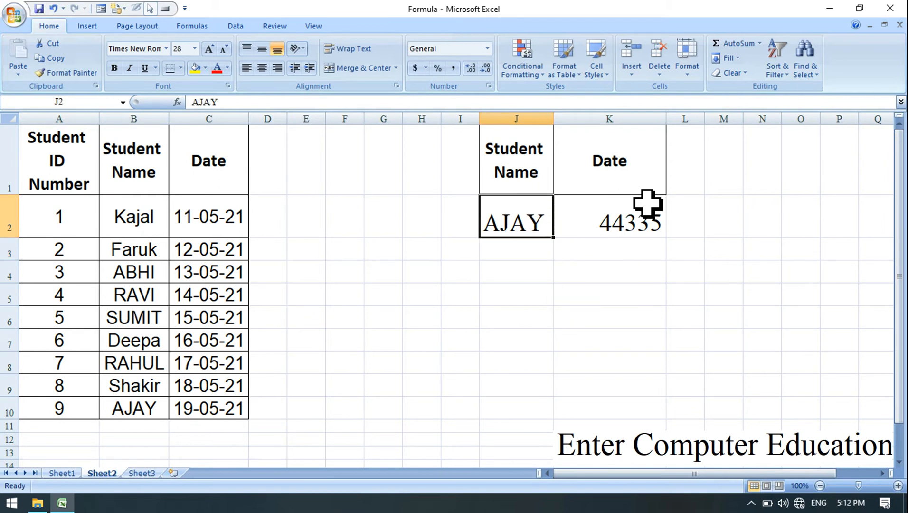
Format the VLOOKUP result in K2 as Short Date.
{"action": "left_click", "coordinate": [632, 232]}
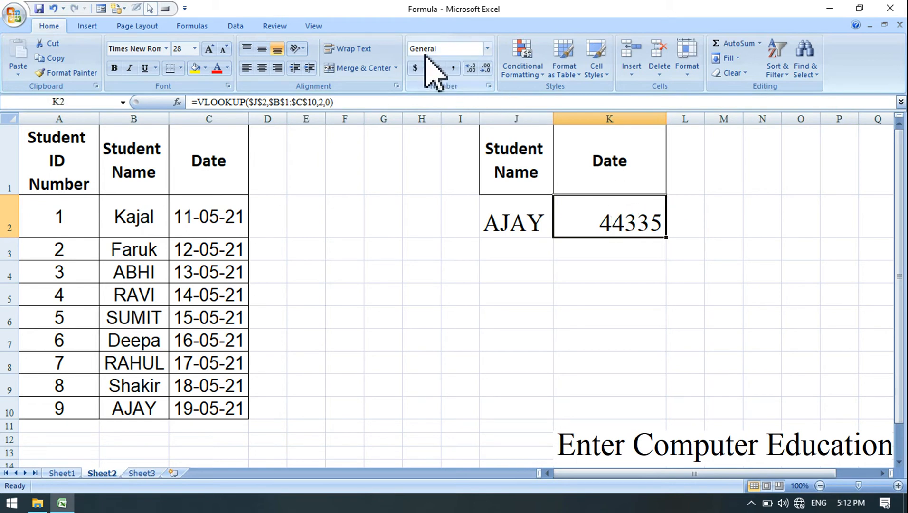
{"action": "left_click", "coordinate": [487, 49]}
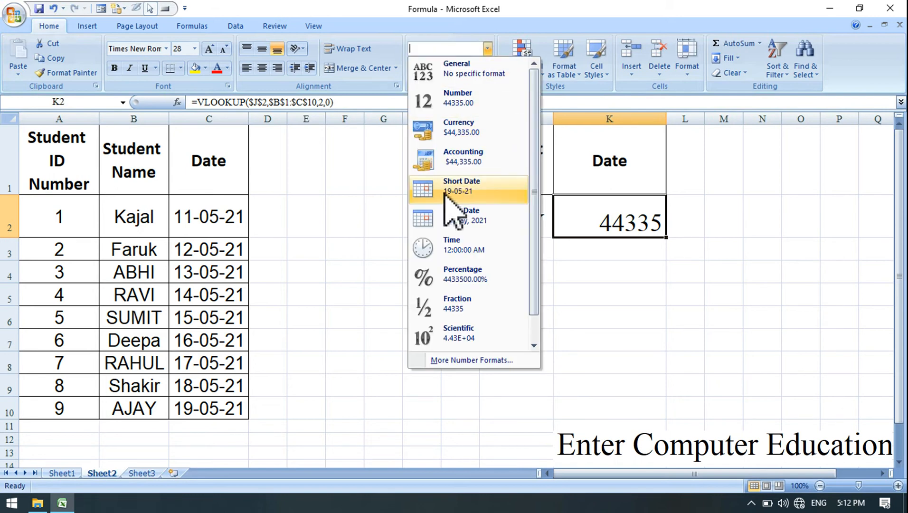
{"action": "left_click", "coordinate": [465, 192]}
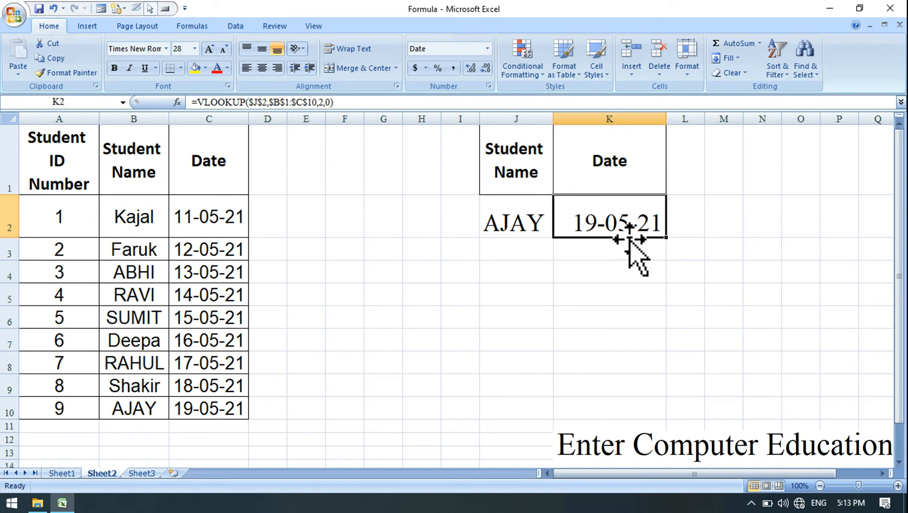
{"action": "left_click", "coordinate": [487, 49]}
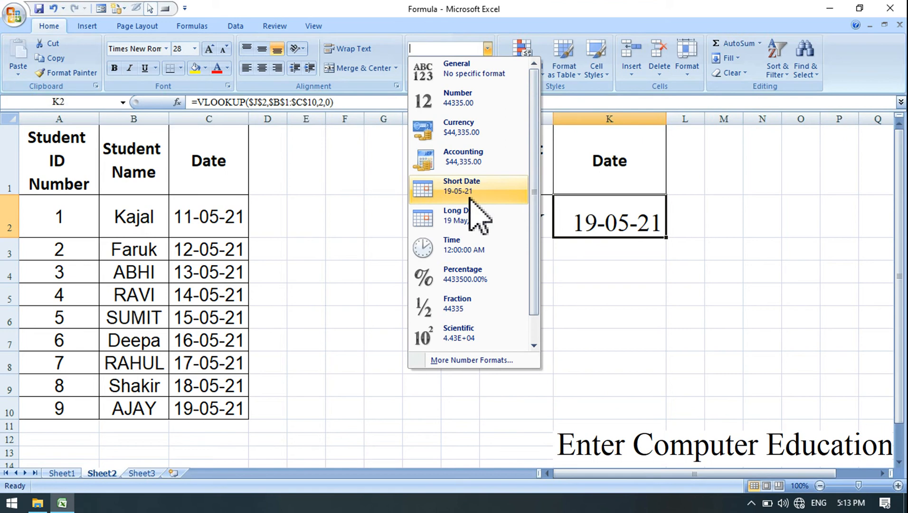
{"action": "left_click", "coordinate": [472, 187]}
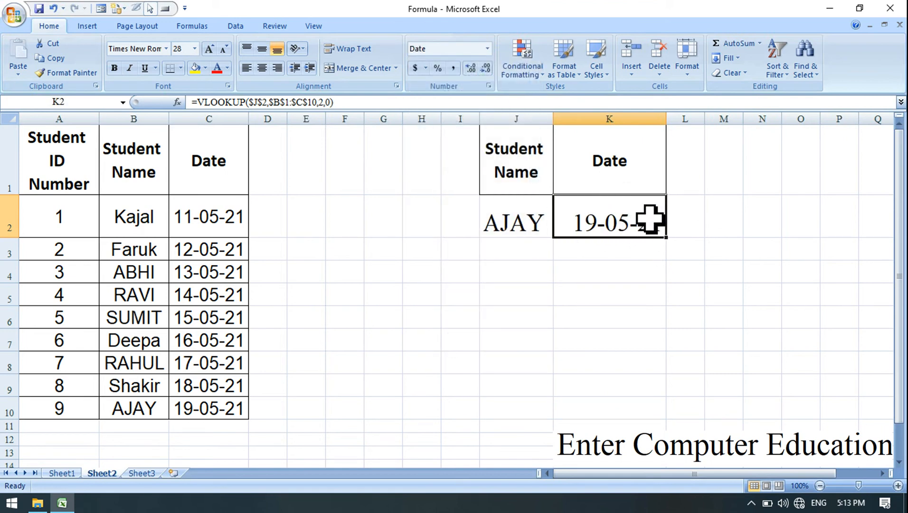
Compare the lookup name and date in J2:K2 with the source entry in B10:C10.
{"action": "left_click", "coordinate": [525, 223]}
{"action": "left_click", "coordinate": [580, 218]}
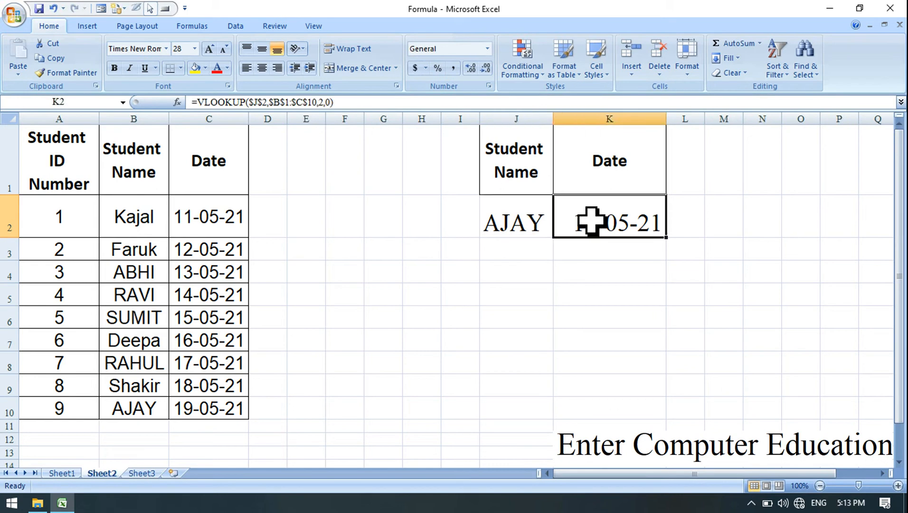
{"action": "left_click_drag", "start_coordinate": [143, 407], "coordinate": [205, 408]}
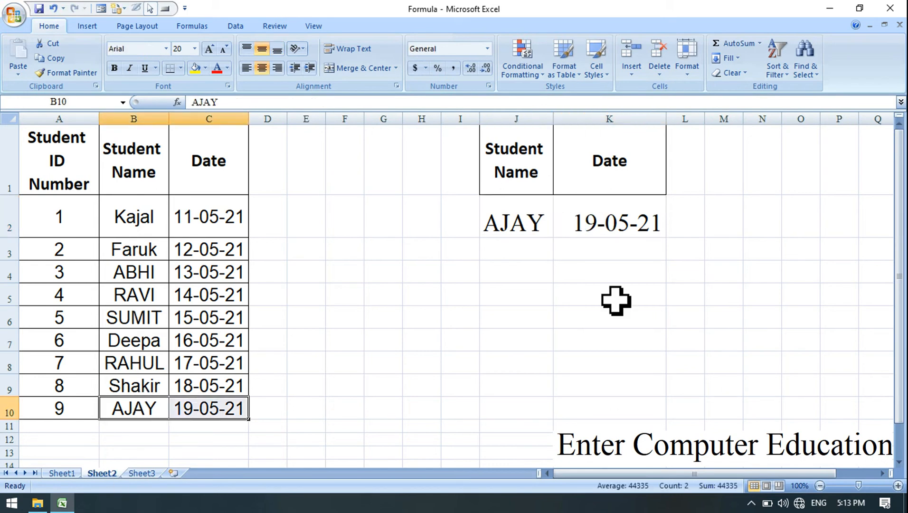
Replace the name in J2 with that of the student with ID 3 and check the returned date against B4:C4.
{"action": "left_click", "coordinate": [509, 226]}
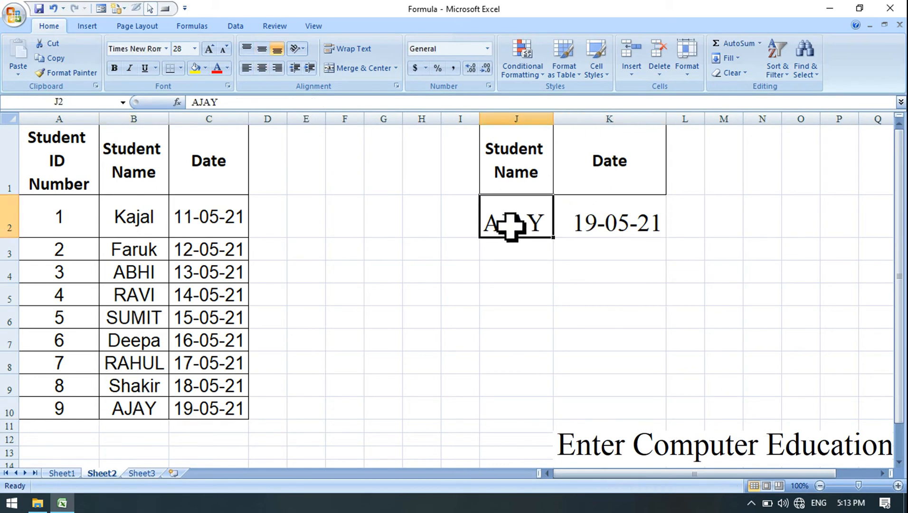
{"action": "type", "text": "abhi"}
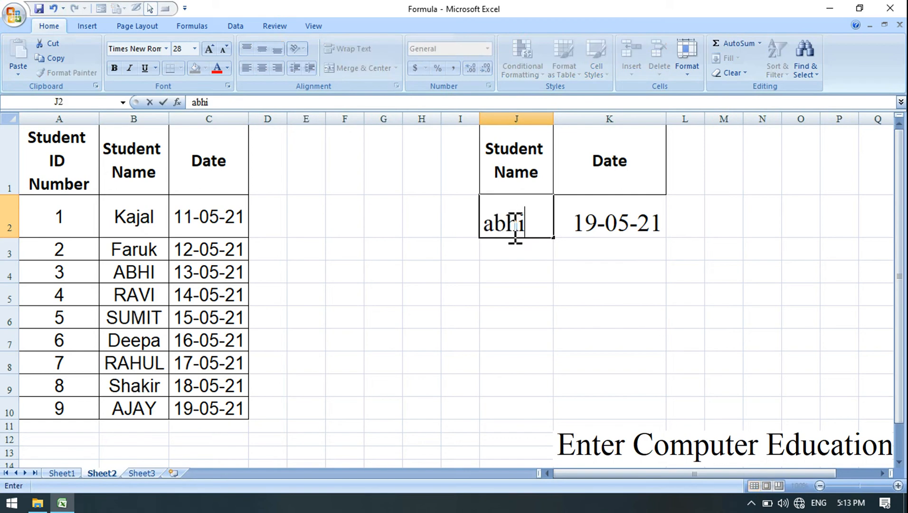
{"action": "key", "text": "Return"}
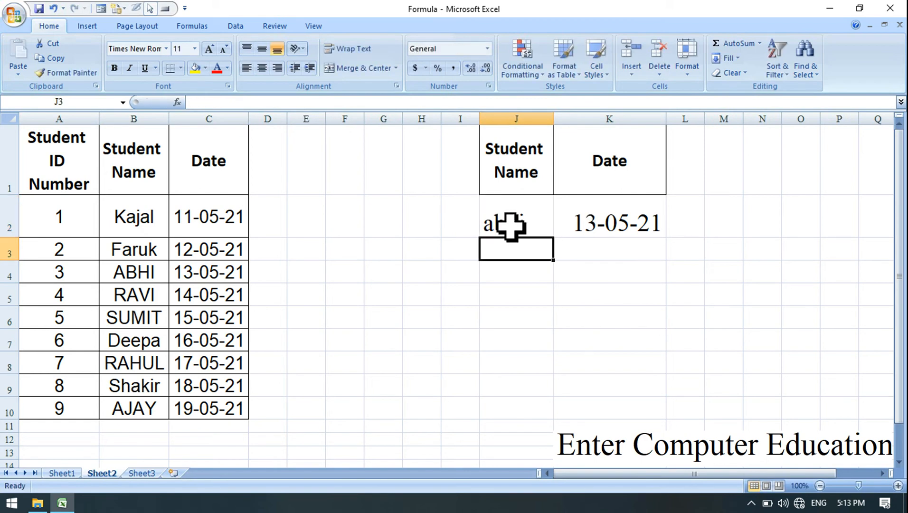
{"action": "left_click_drag", "start_coordinate": [137, 273], "coordinate": [209, 271]}
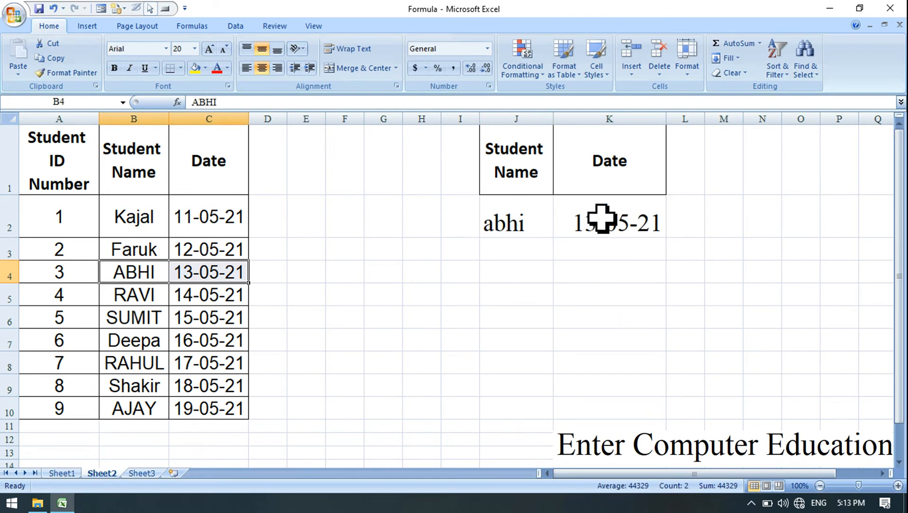
{"action": "left_click", "coordinate": [477, 280]}
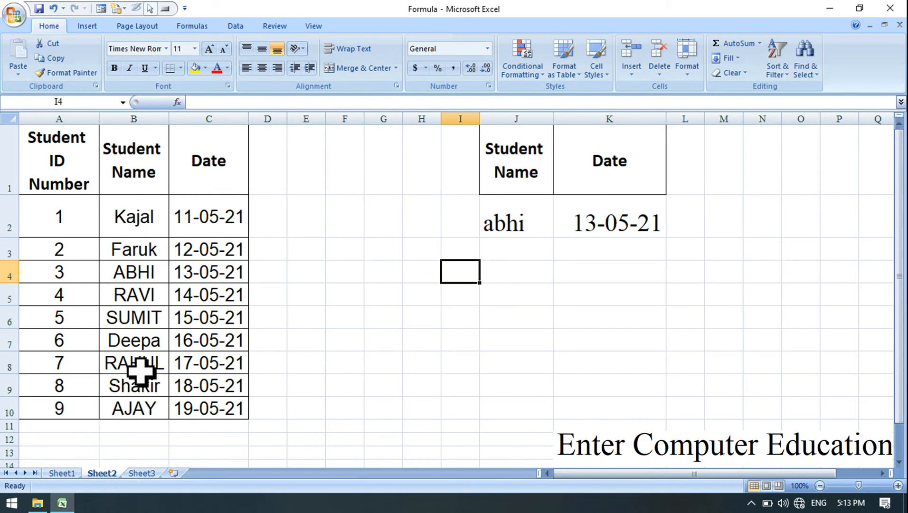
{"action": "left_click", "coordinate": [219, 277]}
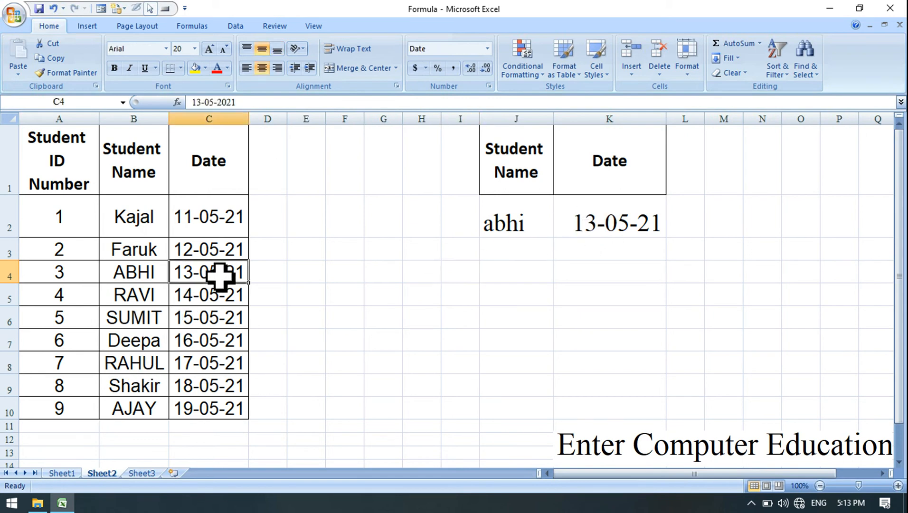
Change the name in J2 to that of the student with ID 8 and check the returned date against B9:C9.
{"action": "left_click", "coordinate": [518, 222]}
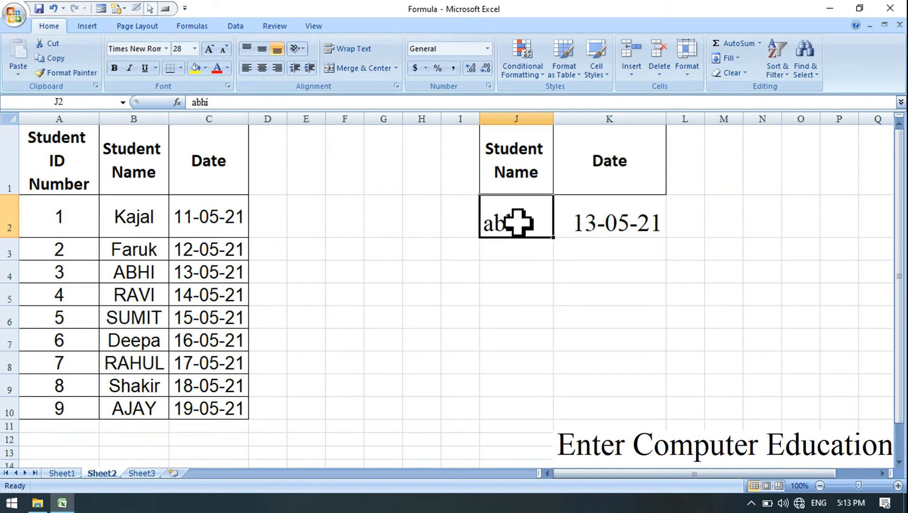
{"action": "type", "text": "sha"}
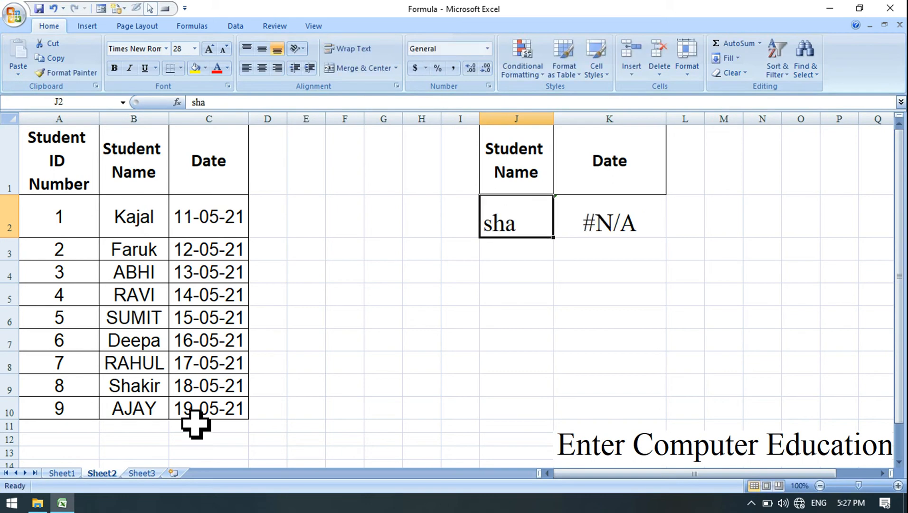
{"action": "double_click", "coordinate": [531, 227]}
{"action": "type", "text": "kir"}
{"action": "key", "text": "Return"}
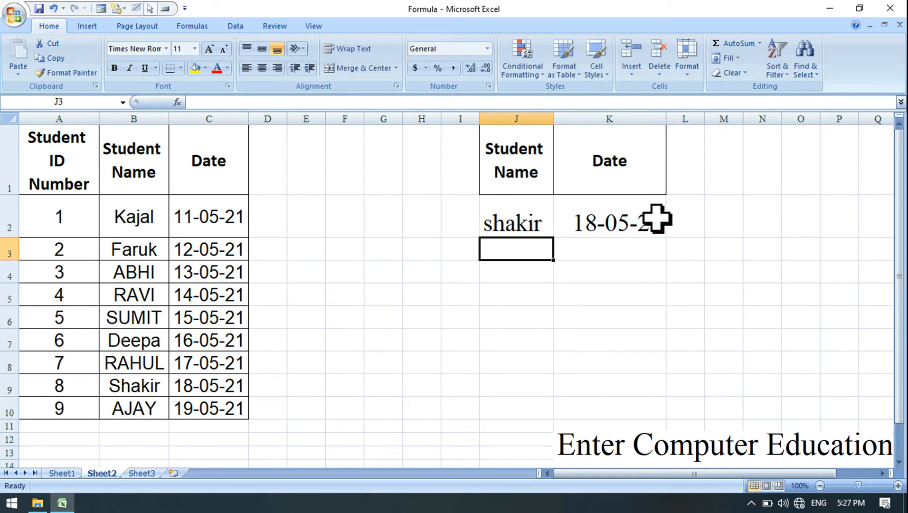
{"action": "left_click_drag", "start_coordinate": [156, 382], "coordinate": [212, 378]}
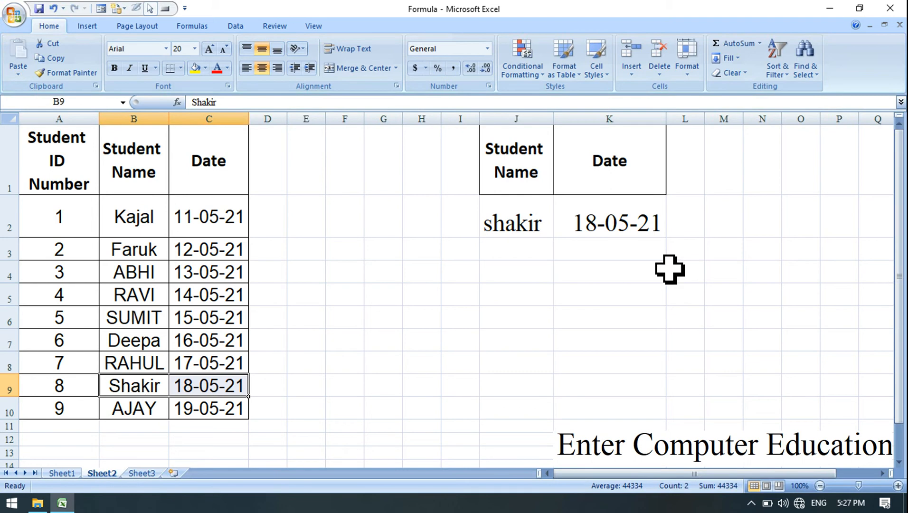
{"action": "left_click", "coordinate": [624, 227]}
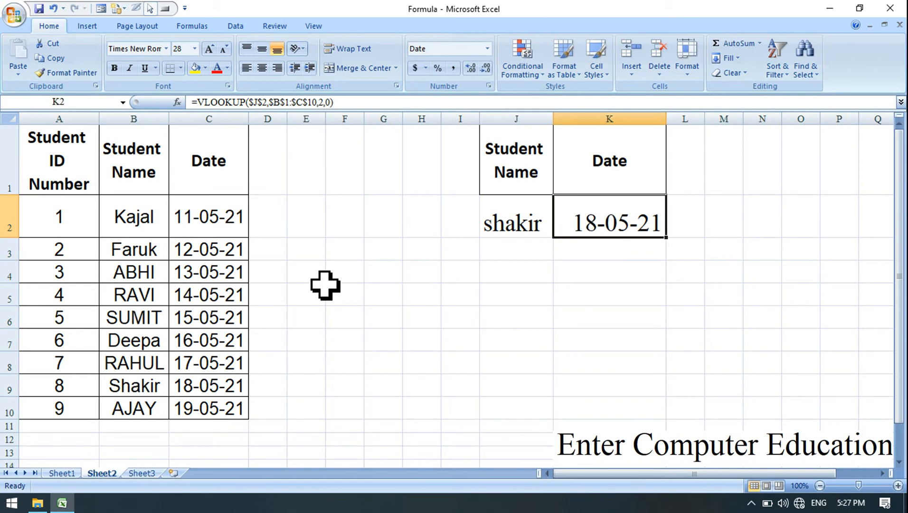
Change the lookup name in J2 to that of the student with ID 4.
{"action": "left_click", "coordinate": [516, 229]}
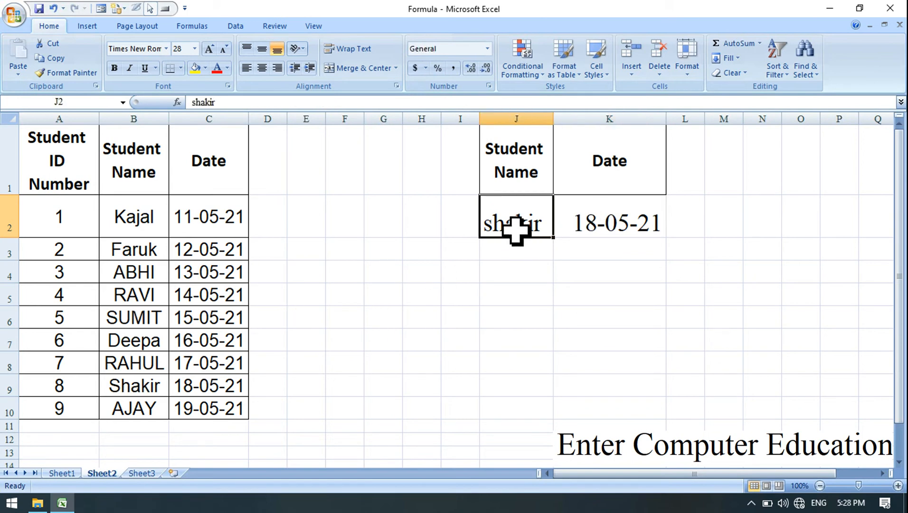
{"action": "type", "text": "Ra"}
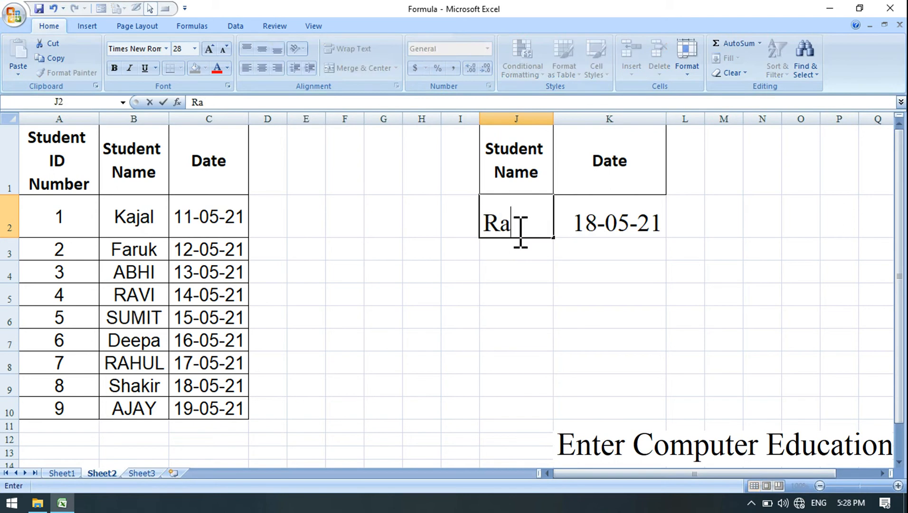
{"action": "type", "text": "vi"}
{"action": "key", "text": "Return"}
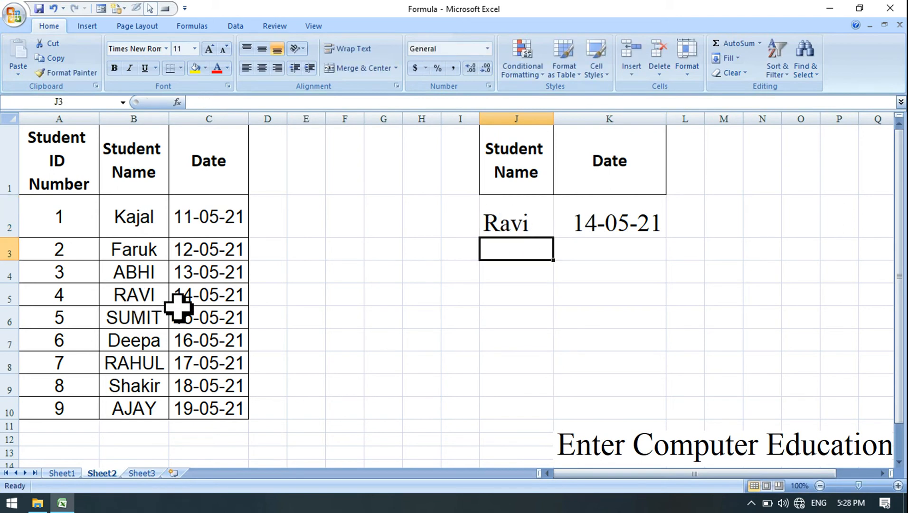
Clear the date in C5 for the student with ID 4 and check how the VLOOKUP formula in K2 handles it.
{"action": "left_click", "coordinate": [236, 296]}
{"action": "key", "text": "Delete"}
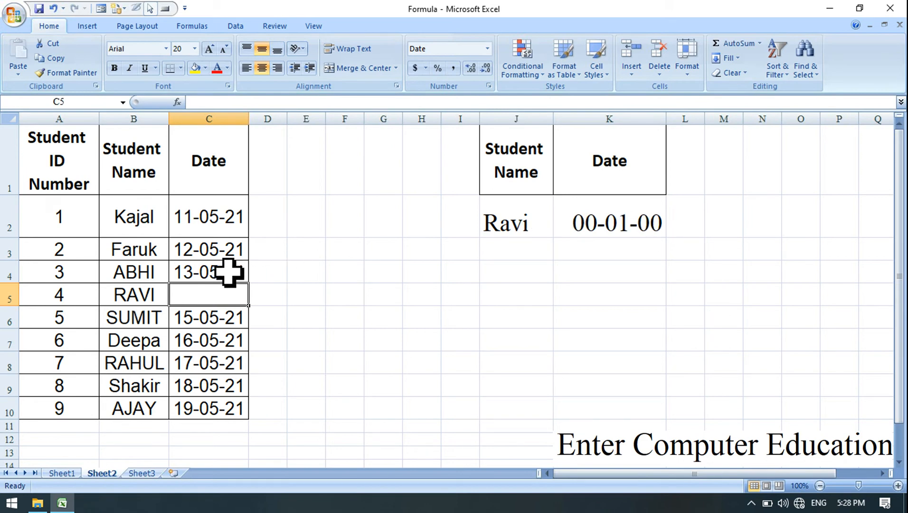
{"action": "left_click_drag", "start_coordinate": [156, 298], "coordinate": [197, 300]}
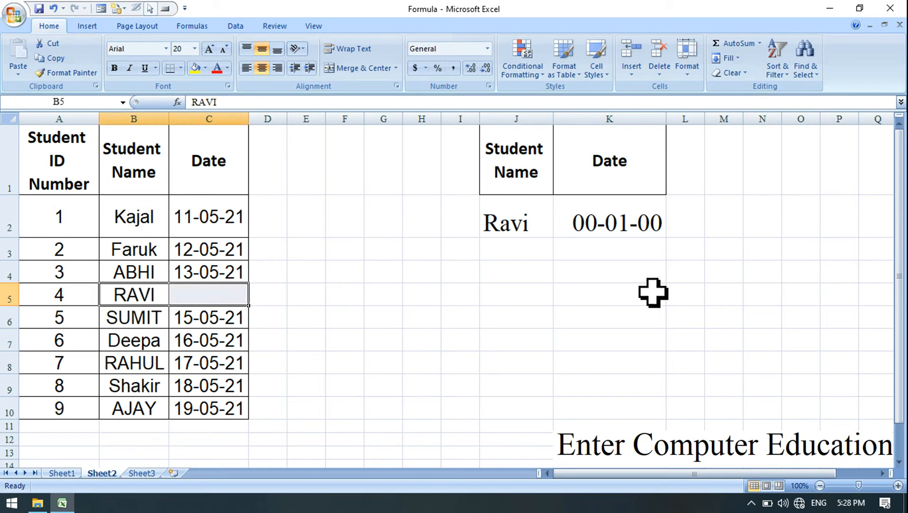
{"action": "left_click", "coordinate": [641, 224]}
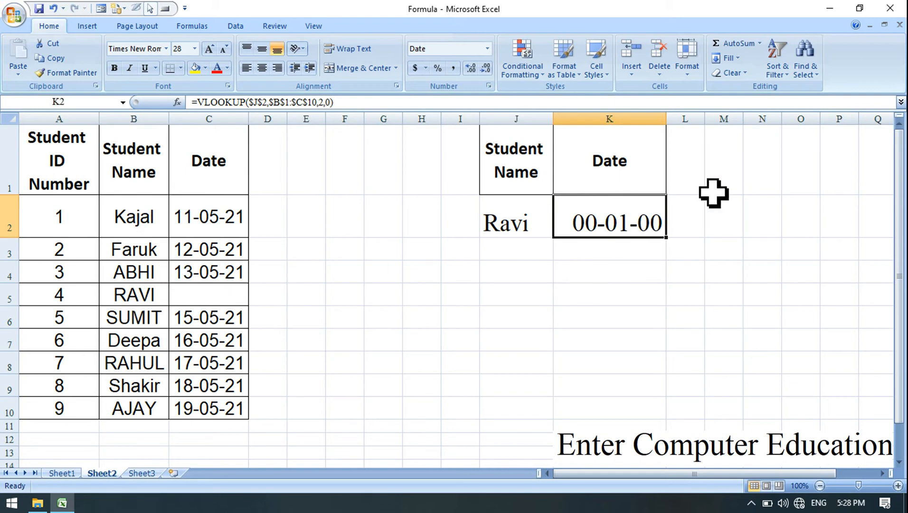
{"action": "double_click", "coordinate": [613, 218]}
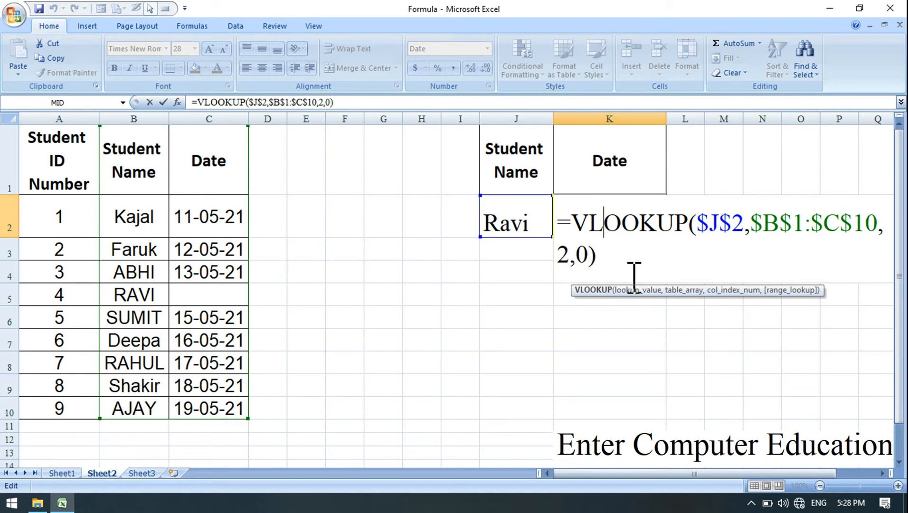
{"action": "key", "text": "ctrl+Return"}
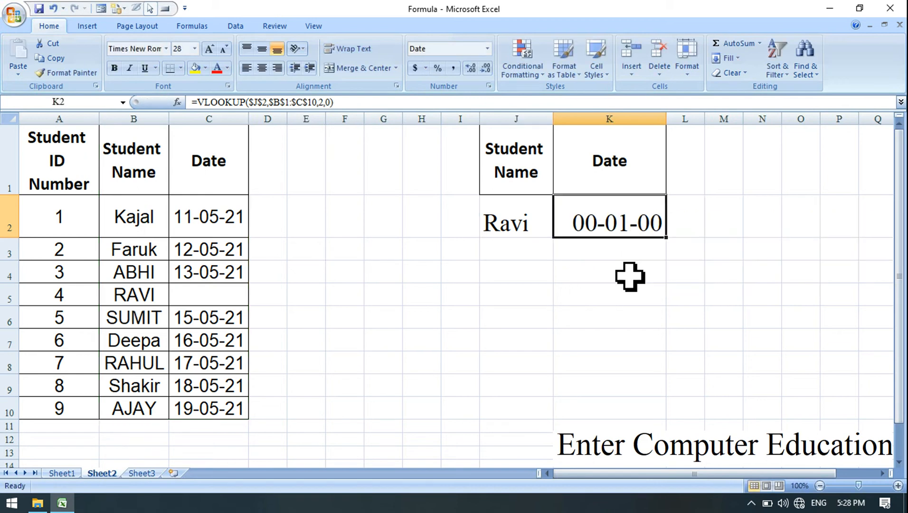
Delete the formula in K2 and begin a new one with =IF(ISBLANK(.
{"action": "key", "text": "Delete"}
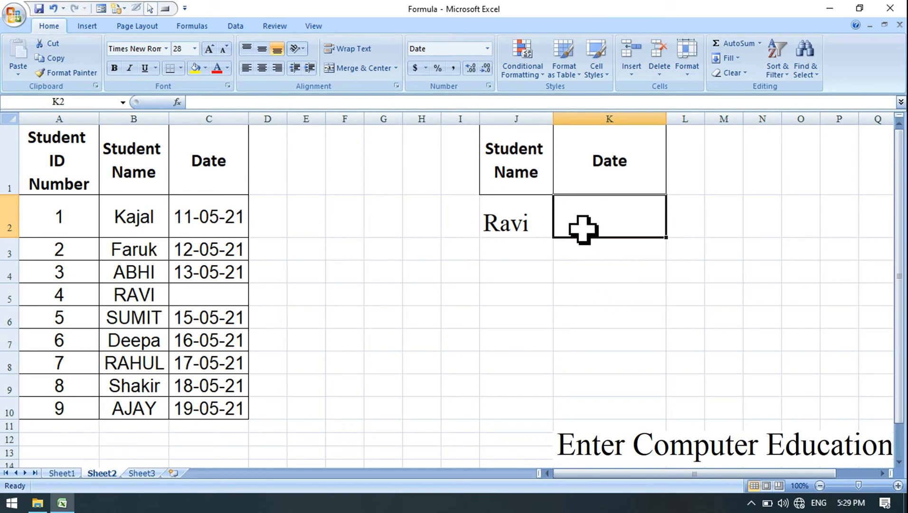
{"action": "type", "text": "="}
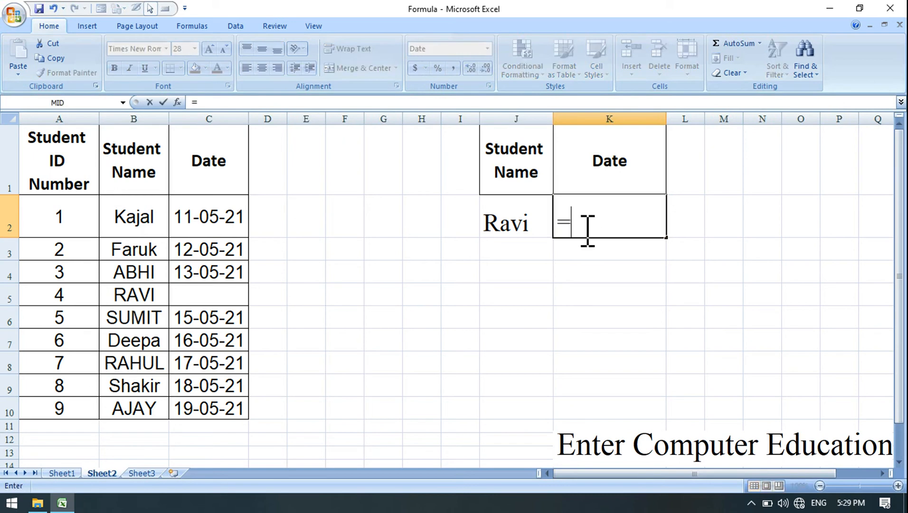
{"action": "type", "text": "if"}
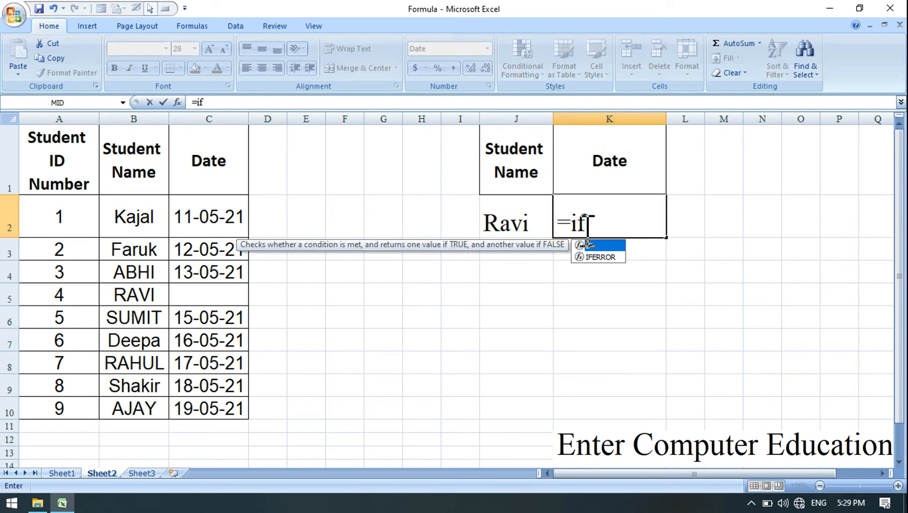
{"action": "type", "text": "("}
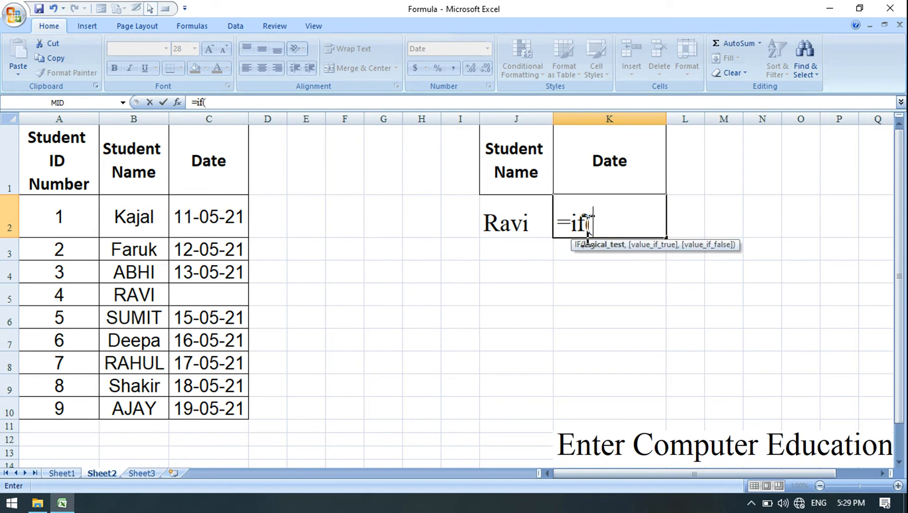
{"action": "type", "text": "is"}
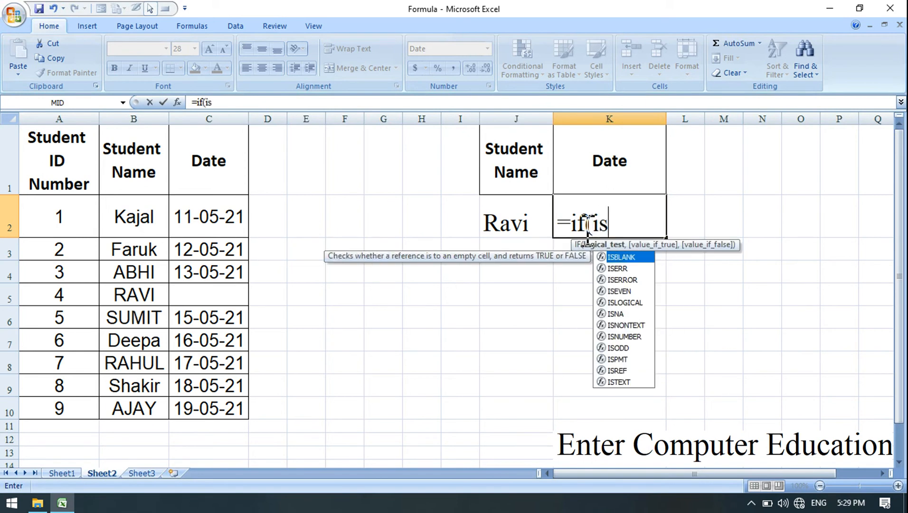
{"action": "double_click", "coordinate": [623, 257]}
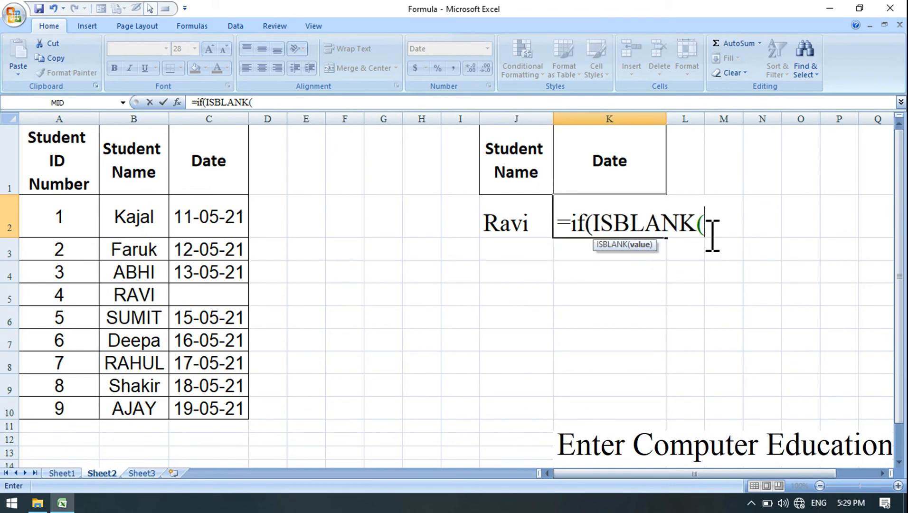
Nest a VLOOKUP inside the ISBLANK test, with the absolute reference $J$2 as its lookup value.
{"action": "type", "text": "v"}
{"action": "key", "text": "BackSpace"}
{"action": "type", "text": "VLOO"}
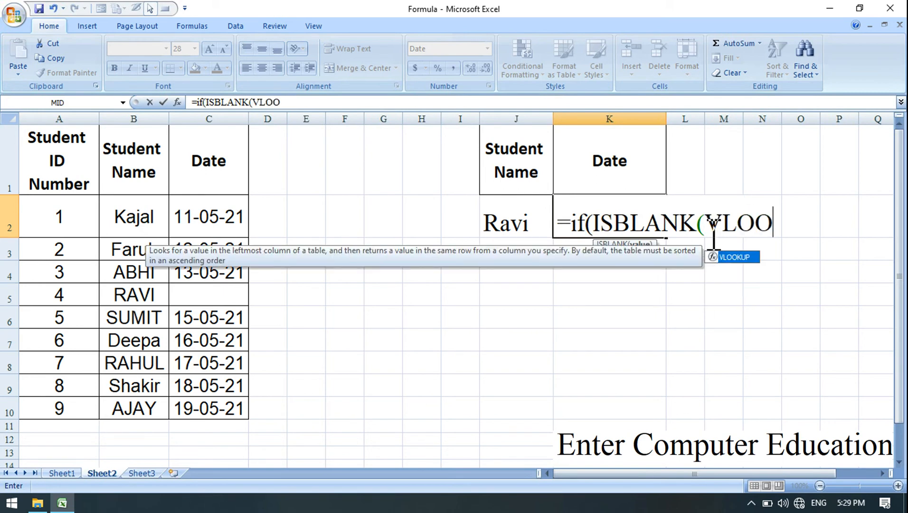
{"action": "type", "text": "KUP"}
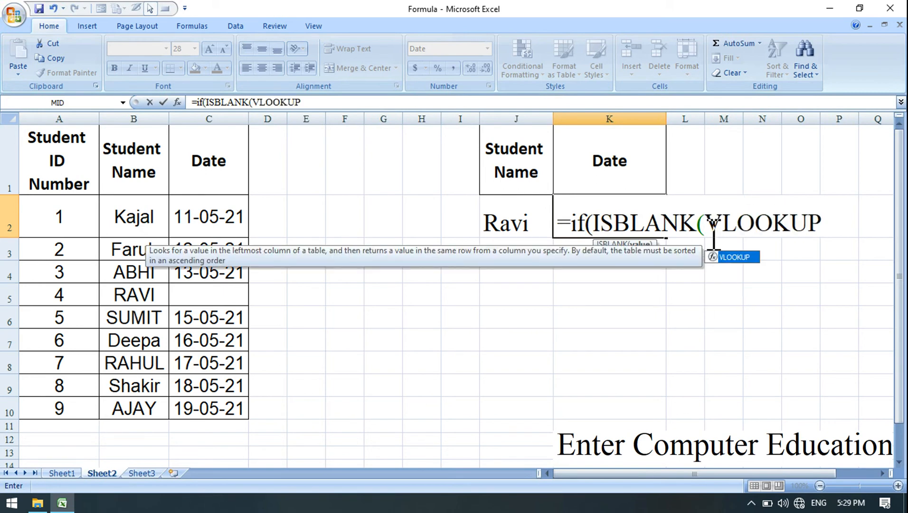
{"action": "type", "text": "("}
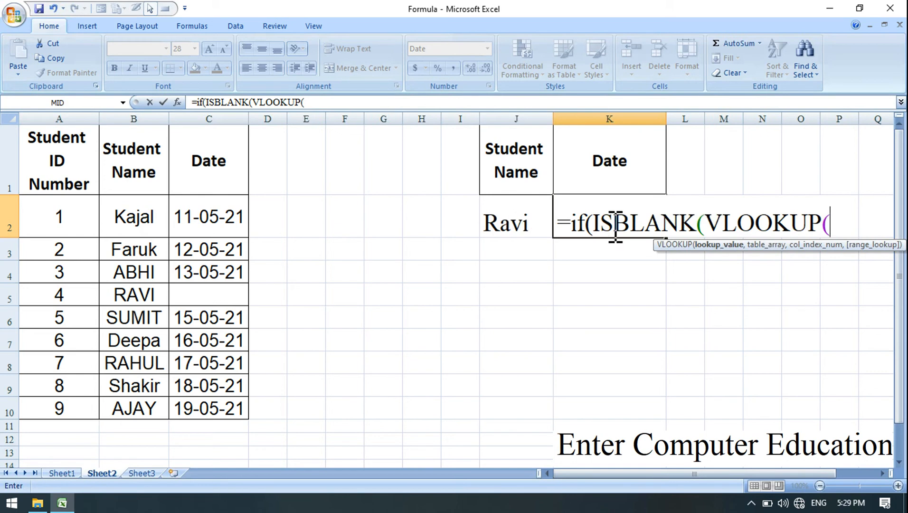
{"action": "left_click", "coordinate": [505, 221]}
{"action": "key", "text": "F4"}
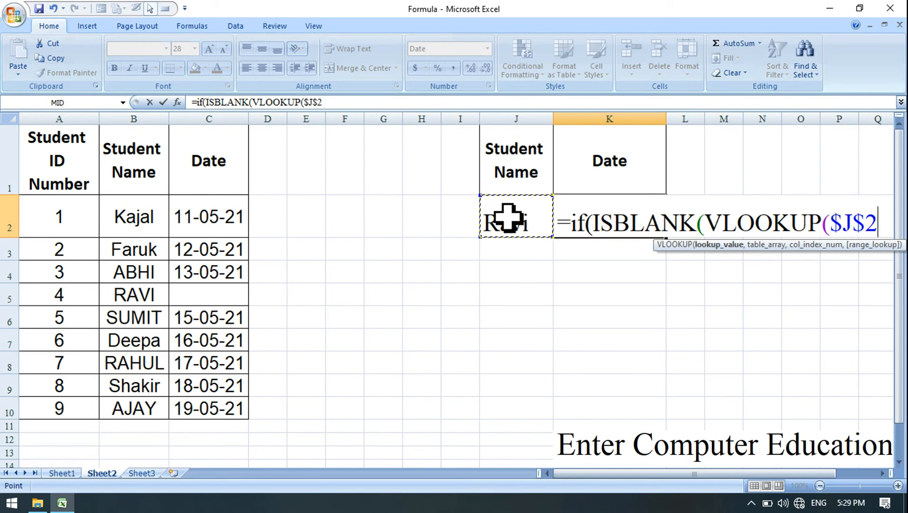
{"action": "type", "text": ","}
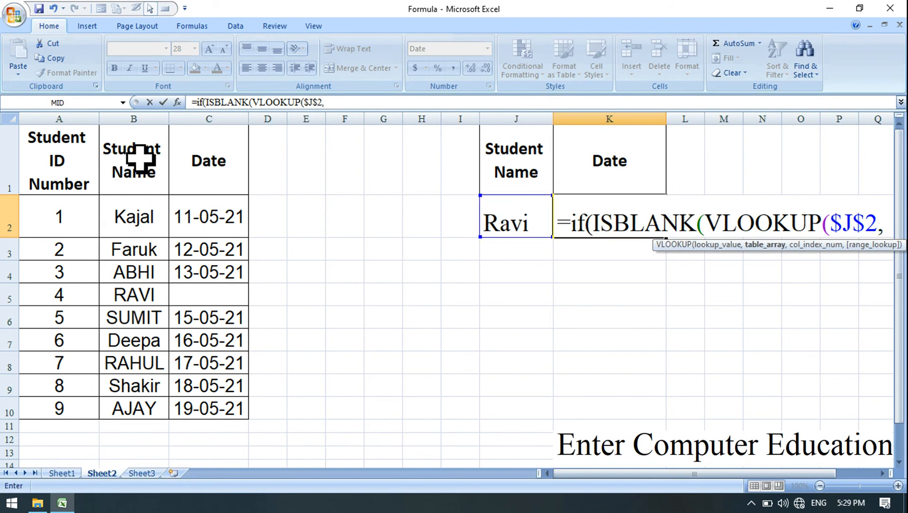
Complete the nested VLOOKUP with table range $B$1:$C$10, column index 2 and match type 0, closing both VLOOKUP and ISBLANK.
{"action": "left_click_drag", "start_coordinate": [141, 158], "coordinate": [216, 411]}
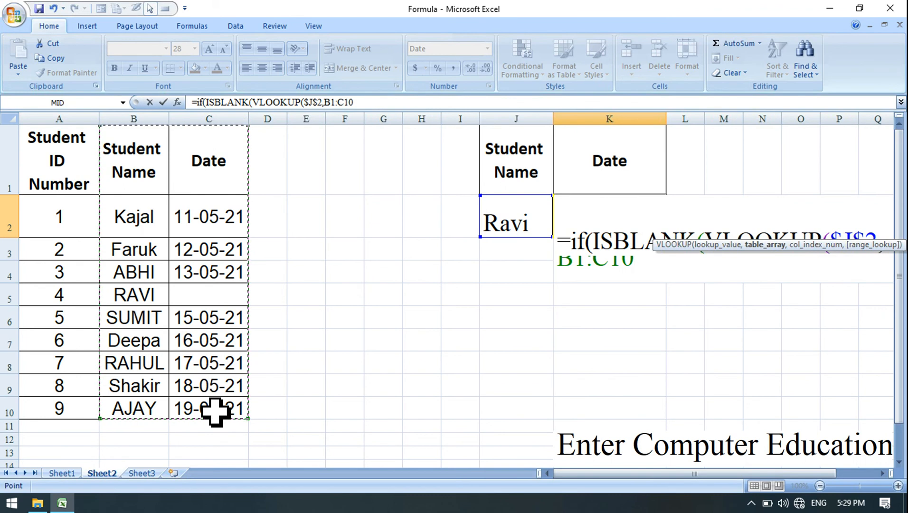
{"action": "key", "text": "F4"}
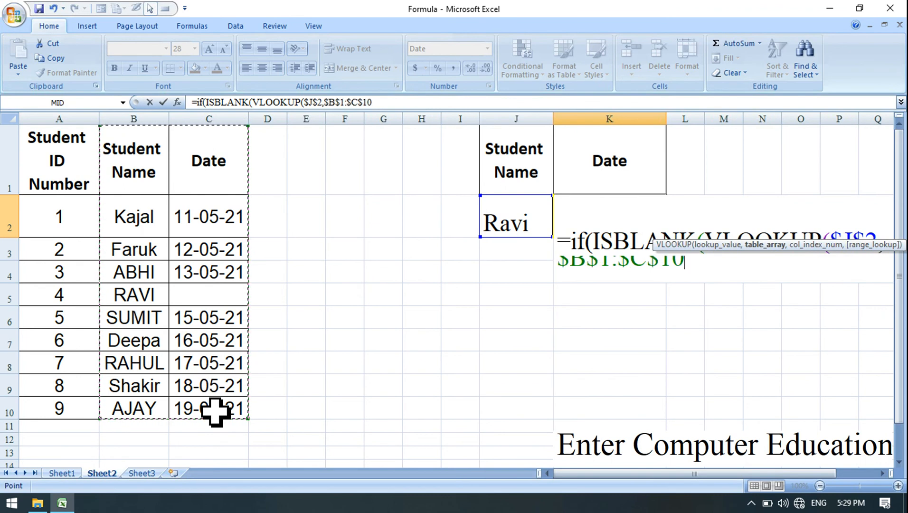
{"action": "type", "text": ",2"}
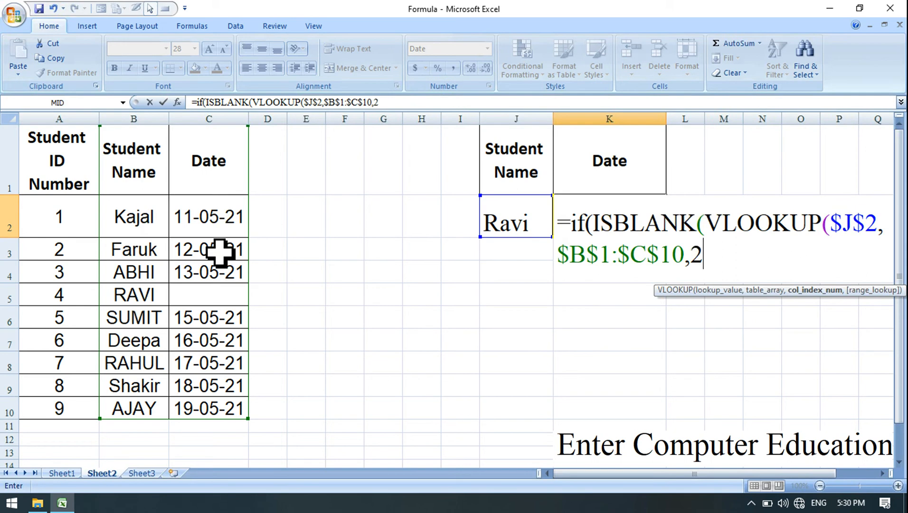
{"action": "type", "text": ",0"}
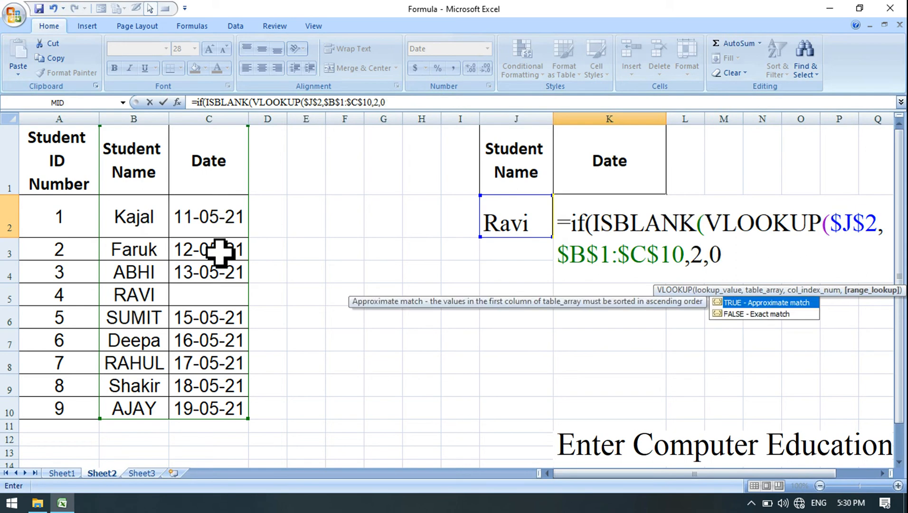
{"action": "type", "text": "))"}
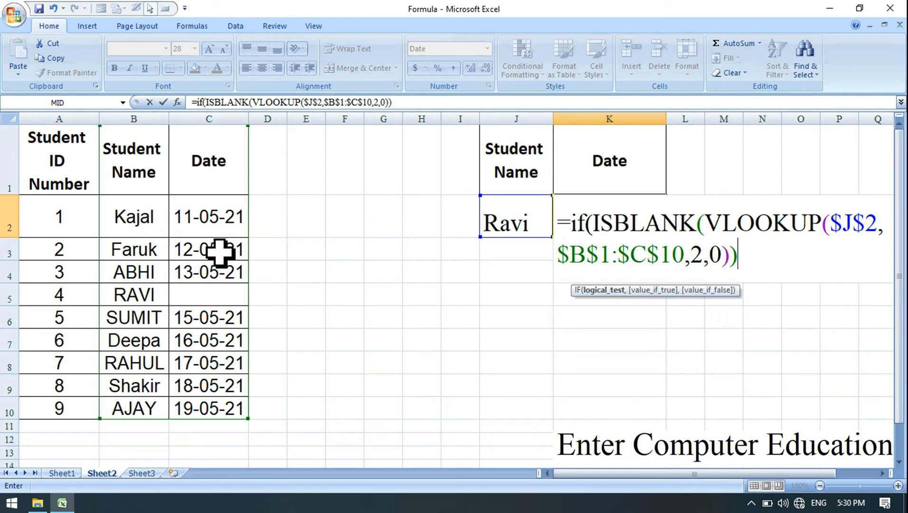
Finish the IF in K2 with "" for the true case and a copy of VLOOKUP($J$2,$B$1:$C$10,2,0) for the false case.
{"action": "type", "text": ",\""}
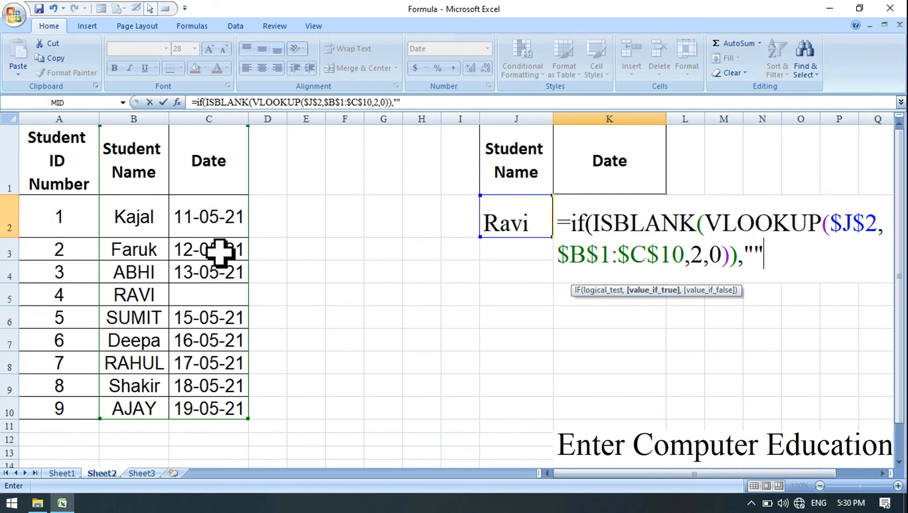
{"action": "type", "text": "\","}
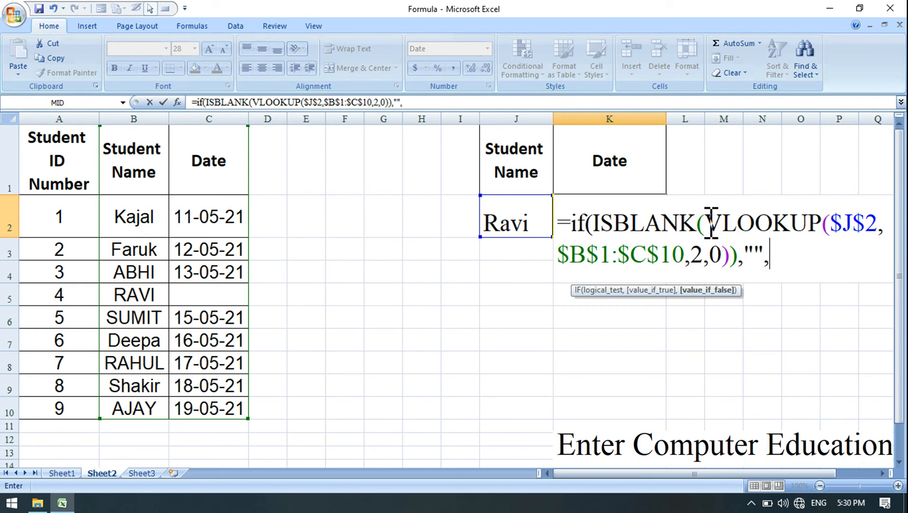
{"action": "left_click_drag", "start_coordinate": [712, 223], "coordinate": [742, 257]}
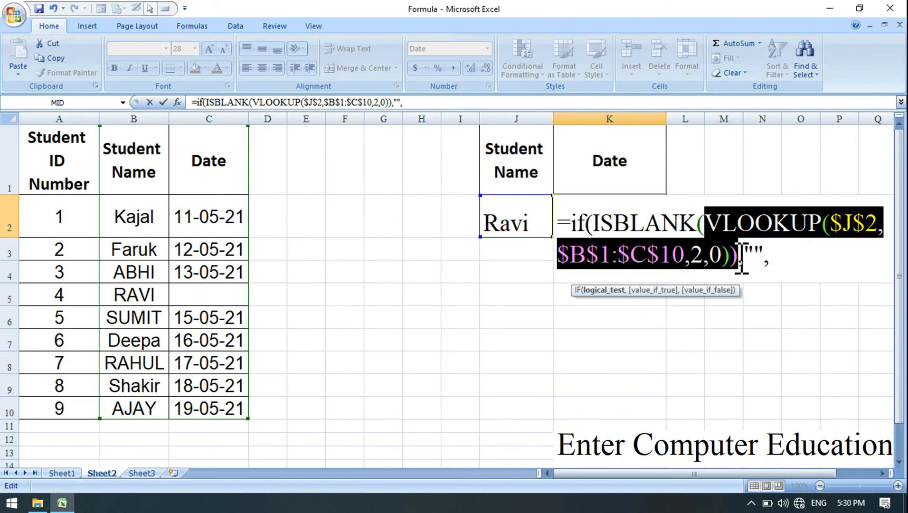
{"action": "left_click", "coordinate": [53, 58]}
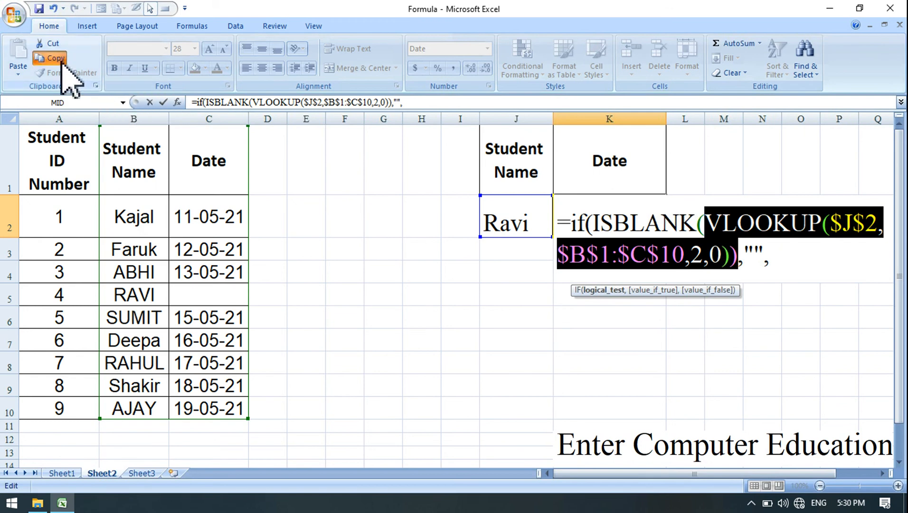
{"action": "left_click", "coordinate": [781, 260]}
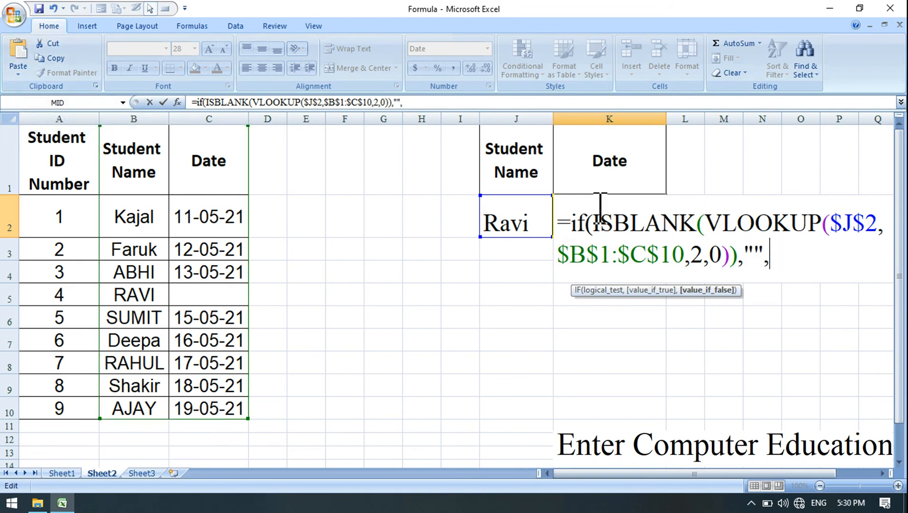
{"action": "left_click", "coordinate": [15, 50]}
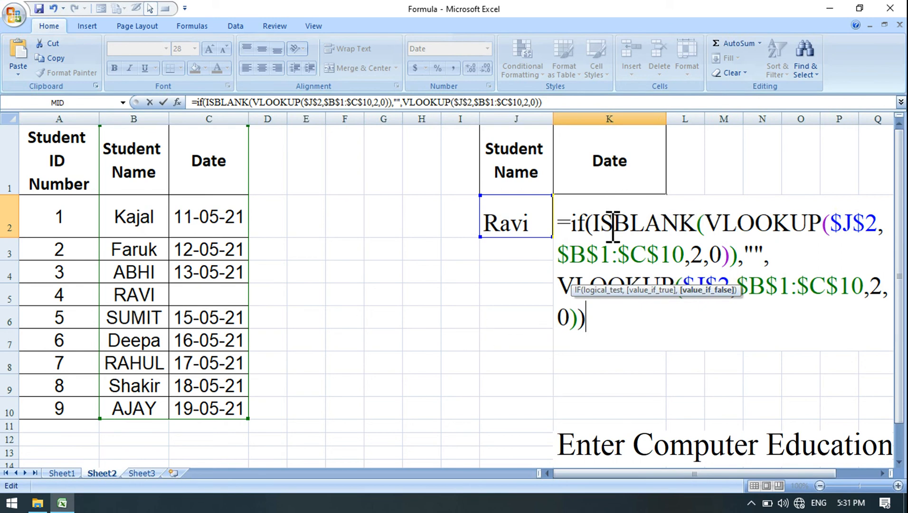
{"action": "key", "text": "Return"}
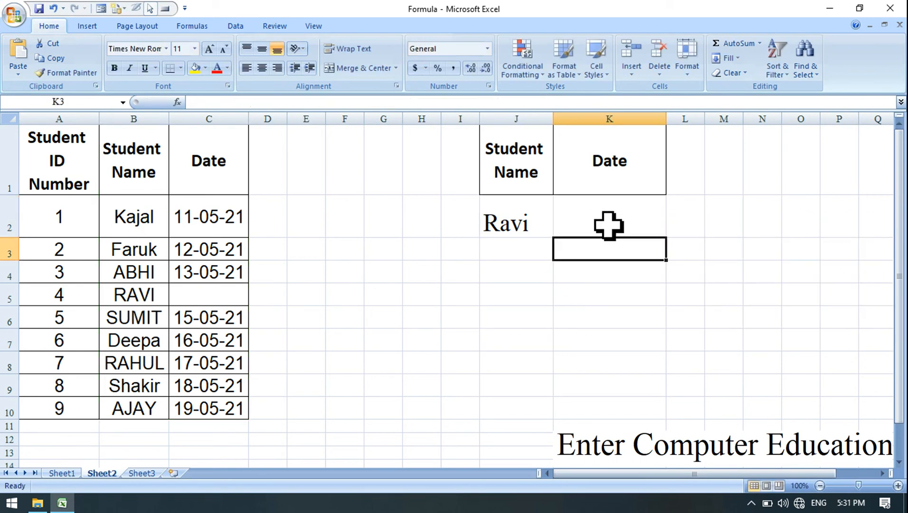
{"action": "left_click", "coordinate": [609, 226]}
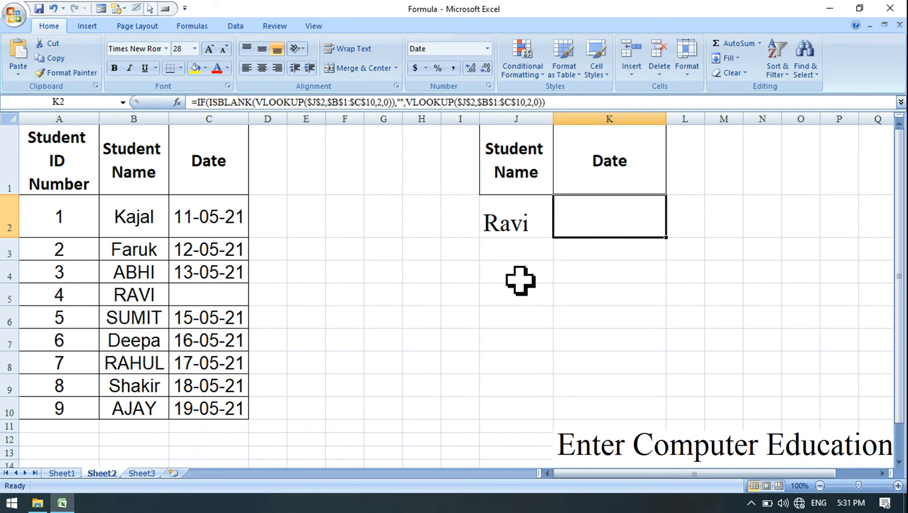
Enter the name of the student with ID 8 in J2 and widen column J to fit it.
{"action": "left_click", "coordinate": [524, 221]}
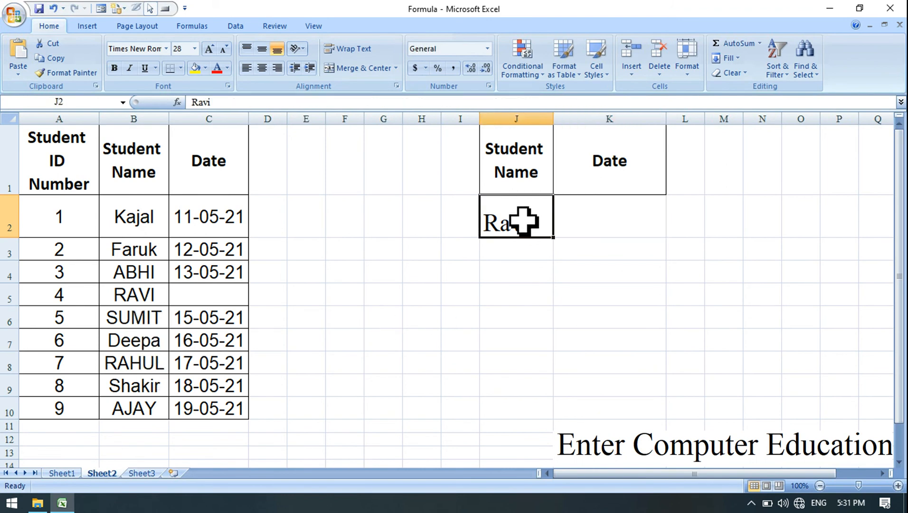
{"action": "type", "text": "sH"}
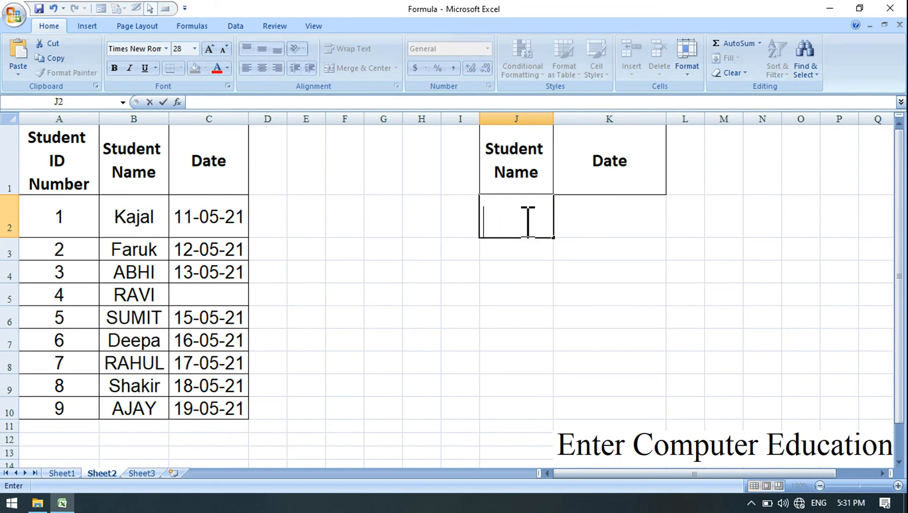
{"action": "type", "text": "HAKIR"}
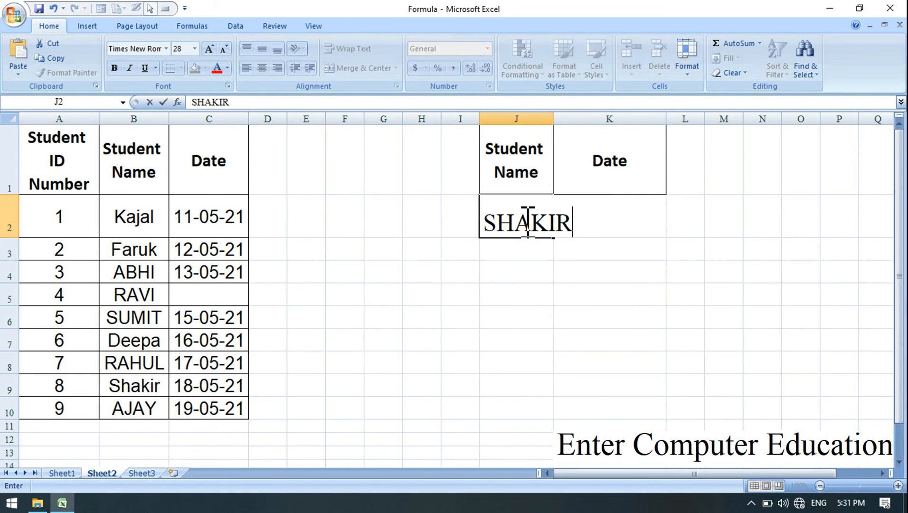
{"action": "key", "text": "Return"}
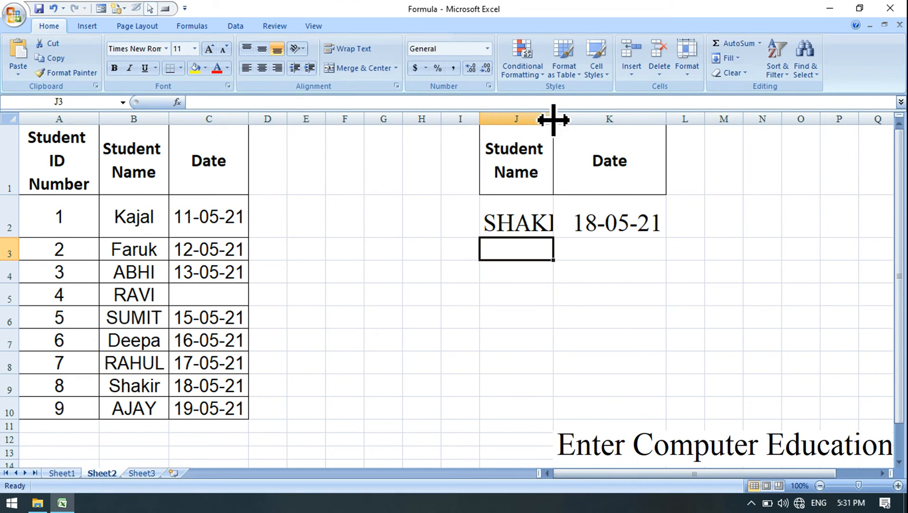
{"action": "left_click_drag", "start_coordinate": [553, 118], "coordinate": [573, 119]}
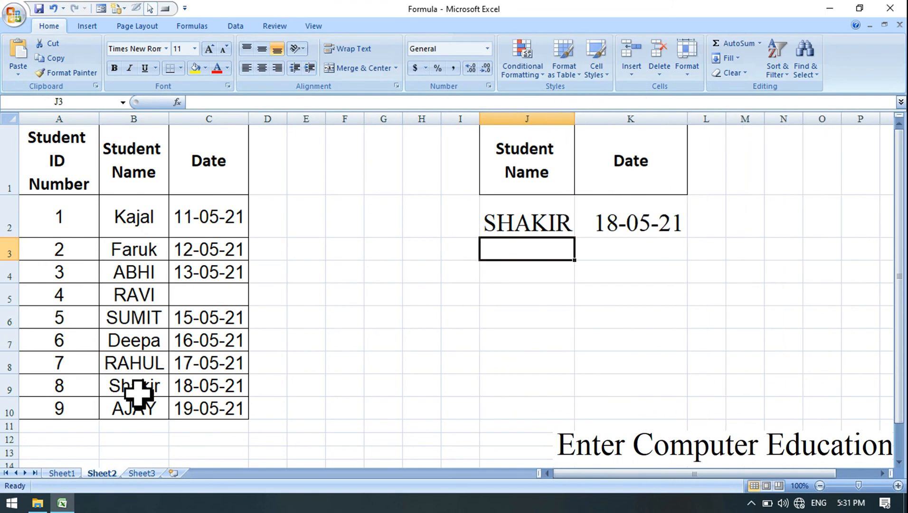
Clear the date in C9 for the student with ID 8 to test the blank result.
{"action": "left_click", "coordinate": [207, 384]}
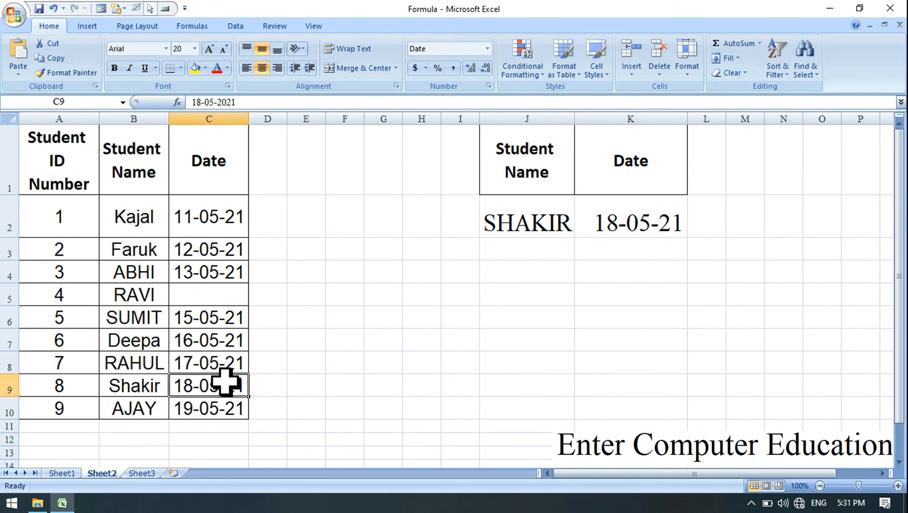
{"action": "key", "text": "Delete"}
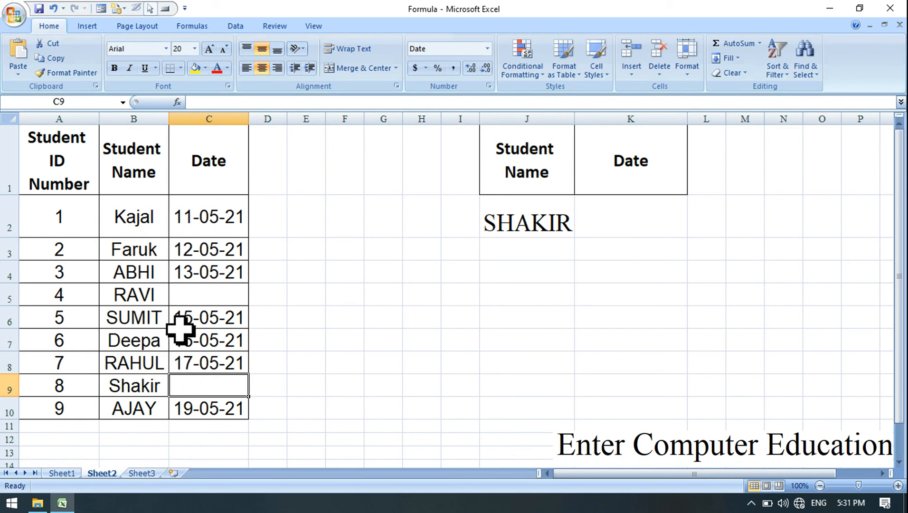
{"action": "left_click", "coordinate": [153, 296]}
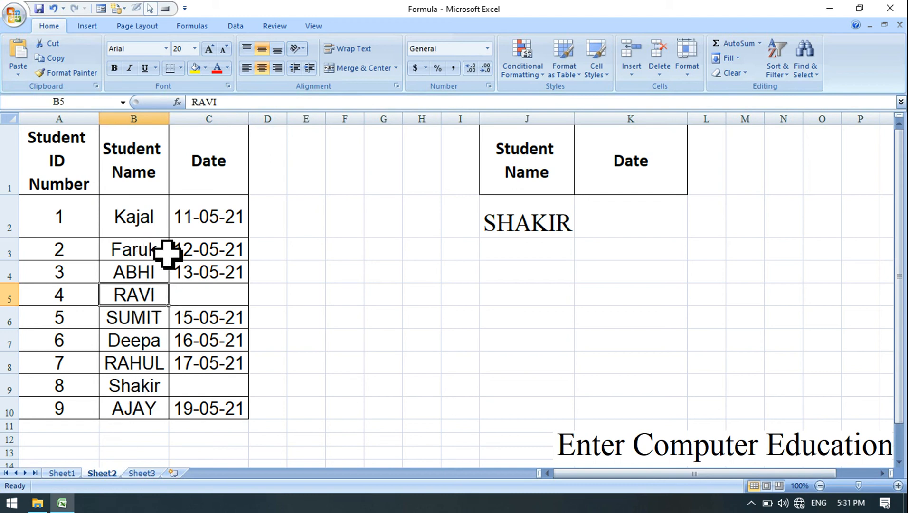
{"action": "left_click", "coordinate": [145, 324]}
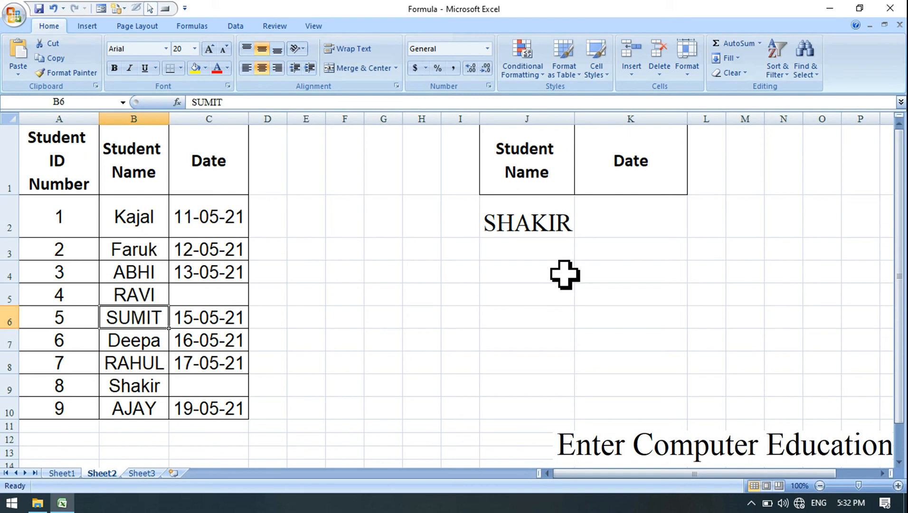
Enter the name of the student with ID 1 in J2 and put the same name in B6 for ID 5.
{"action": "left_click", "coordinate": [550, 222]}
{"action": "type", "text": "kajal"}
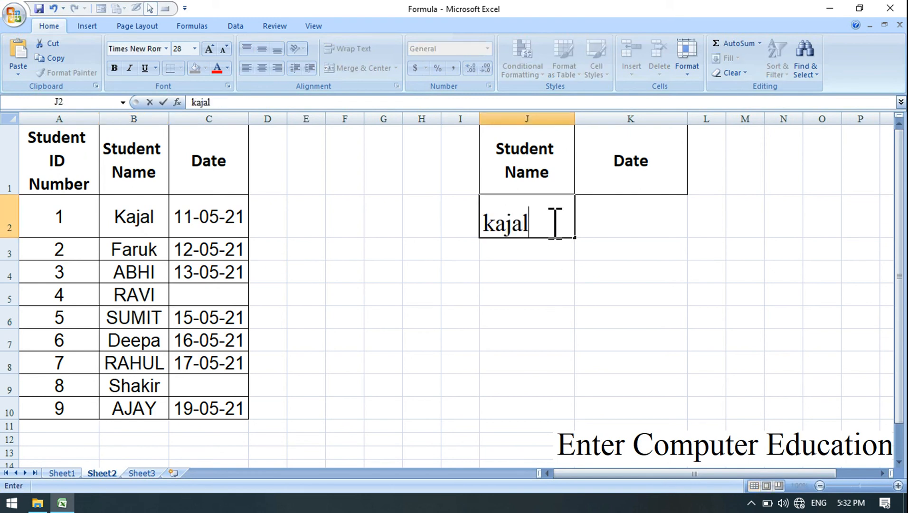
{"action": "key", "text": "Return"}
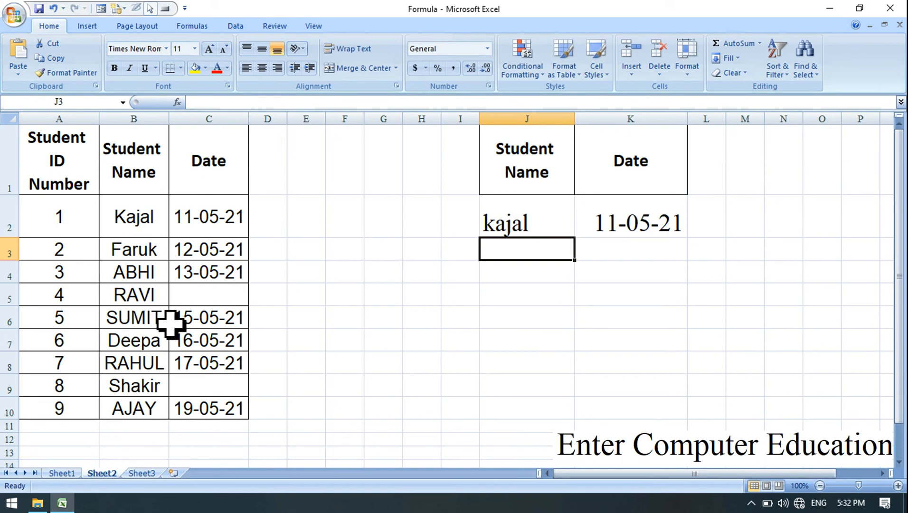
{"action": "left_click", "coordinate": [135, 321]}
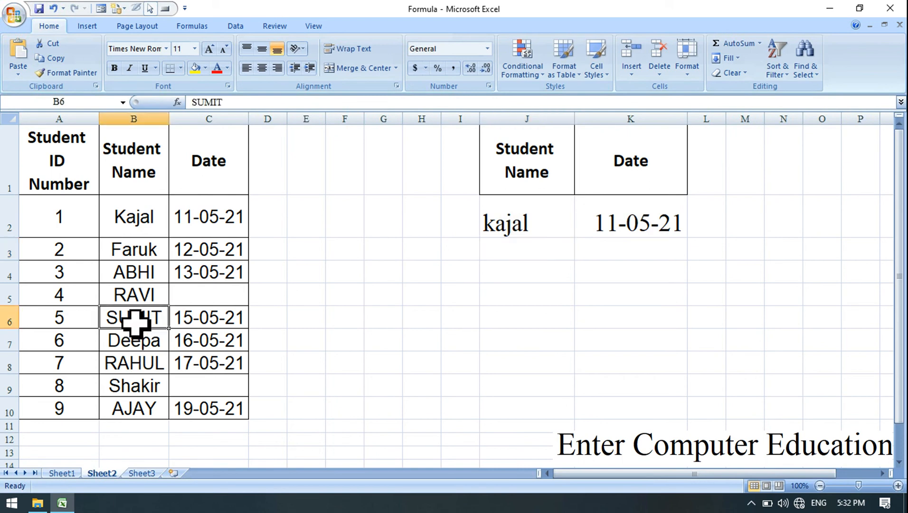
{"action": "type", "text": "Kajal"}
{"action": "key", "text": "Return"}
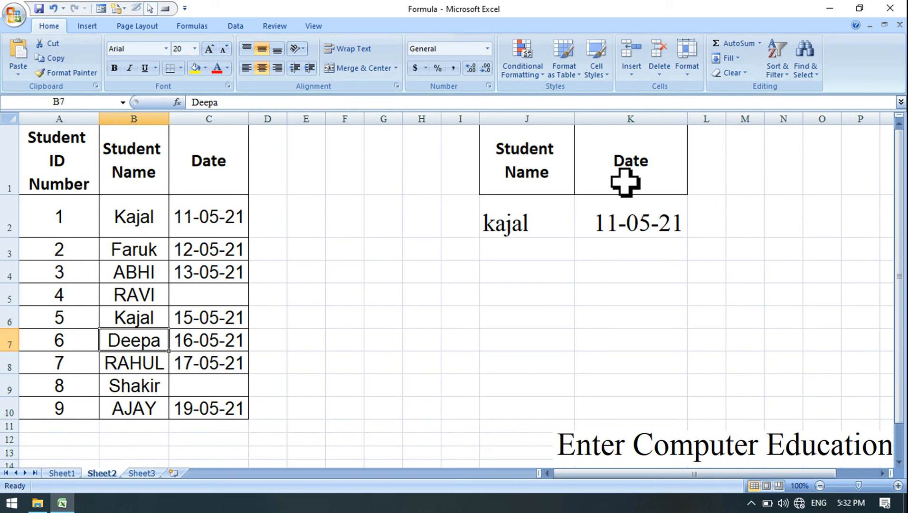
Clear the date in C2 for the first occurrence of the duplicated student name.
{"action": "left_click", "coordinate": [524, 223]}
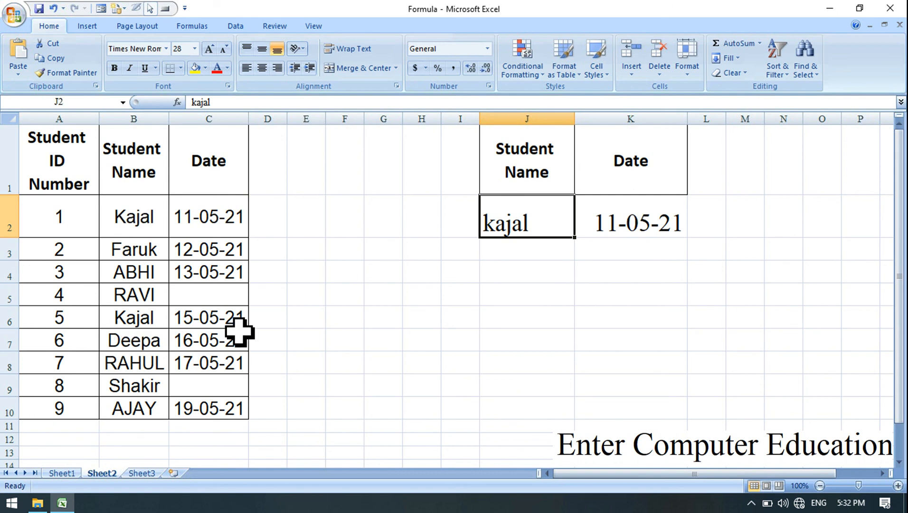
{"action": "left_click", "coordinate": [205, 231]}
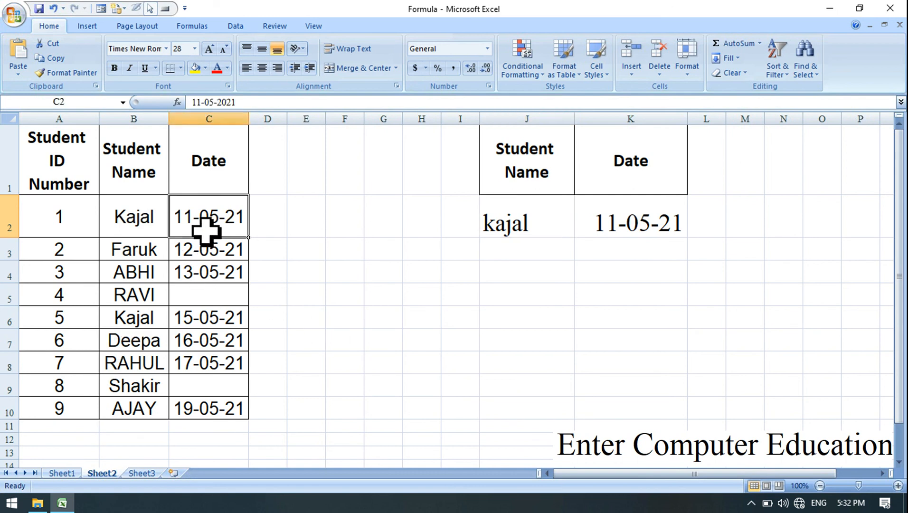
{"action": "key", "text": "Delete"}
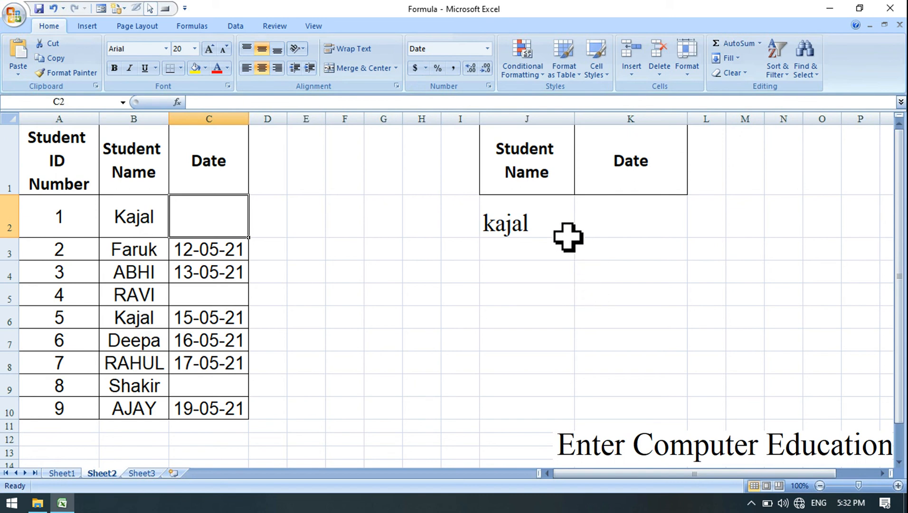
Copy the Student ID Number header from A1 to I1 and widen column I to fit it.
{"action": "left_click", "coordinate": [44, 167]}
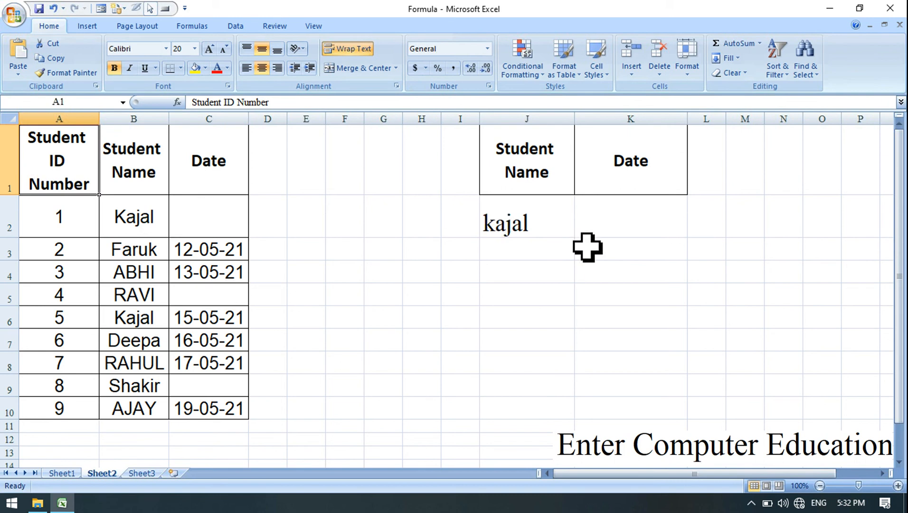
{"action": "key", "text": "ctrl+c"}
{"action": "left_click", "coordinate": [456, 175]}
{"action": "key", "text": "ctrl+v"}
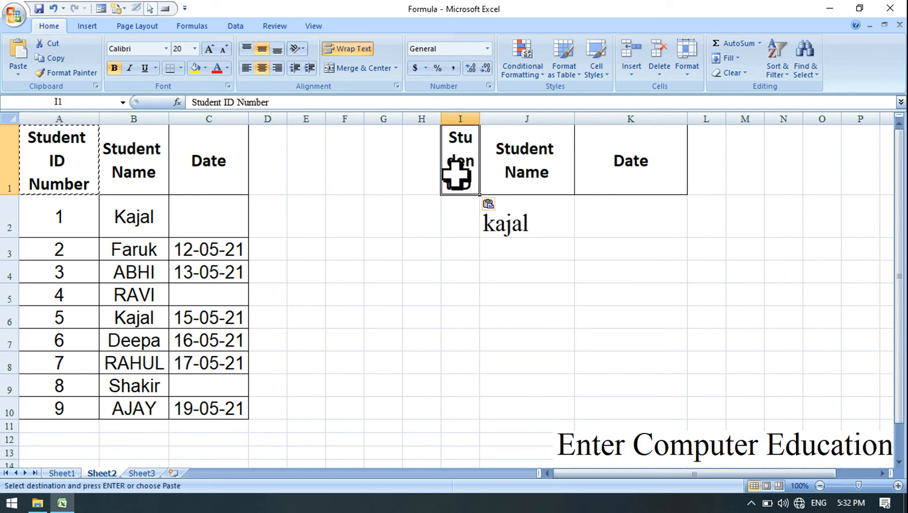
{"action": "left_click_drag", "start_coordinate": [480, 119], "coordinate": [542, 117]}
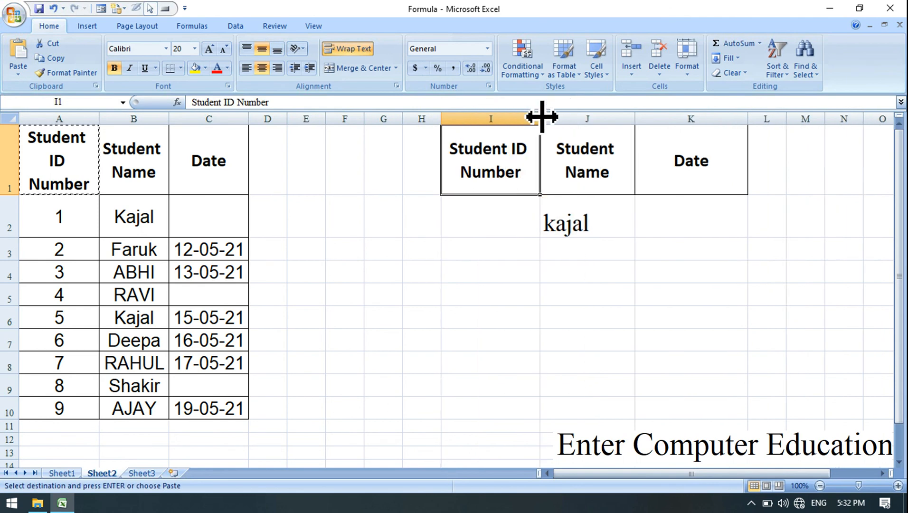
Clear the lookup name in J2 and the date formula in K2.
{"action": "left_click", "coordinate": [699, 214]}
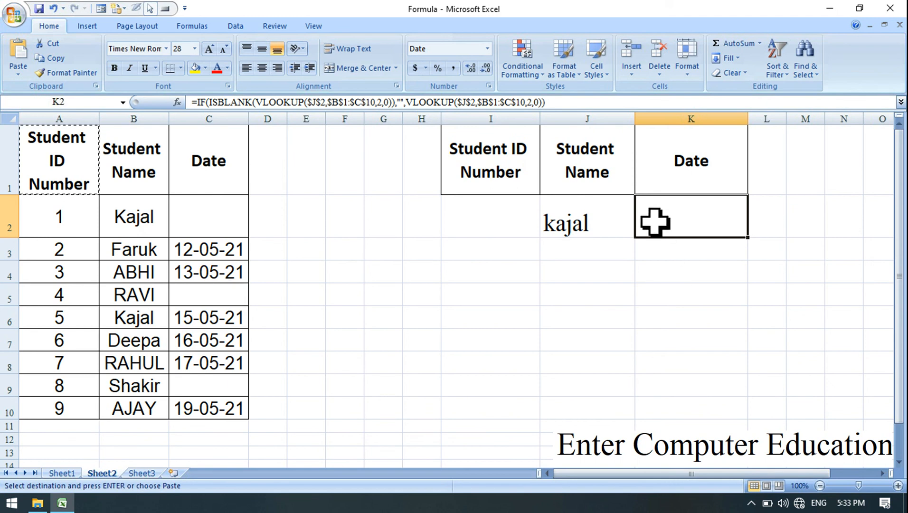
{"action": "left_click", "coordinate": [483, 220]}
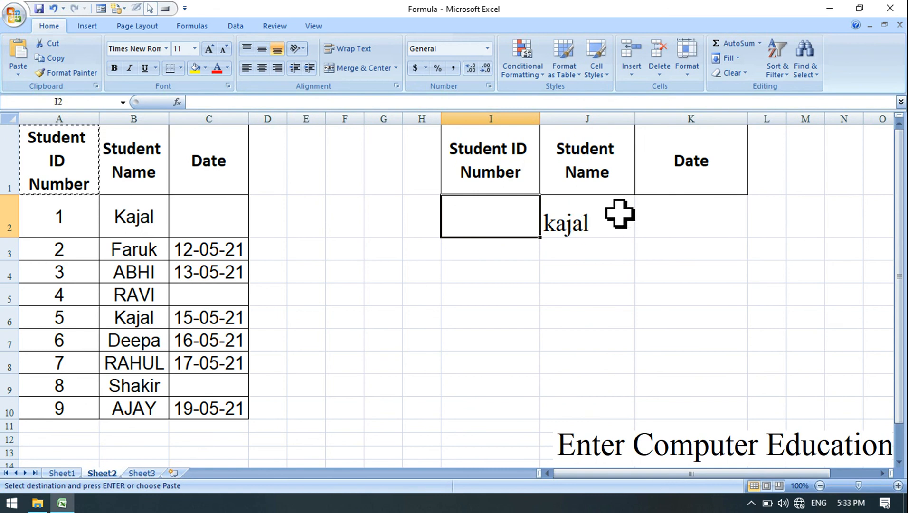
{"action": "left_click", "coordinate": [601, 229]}
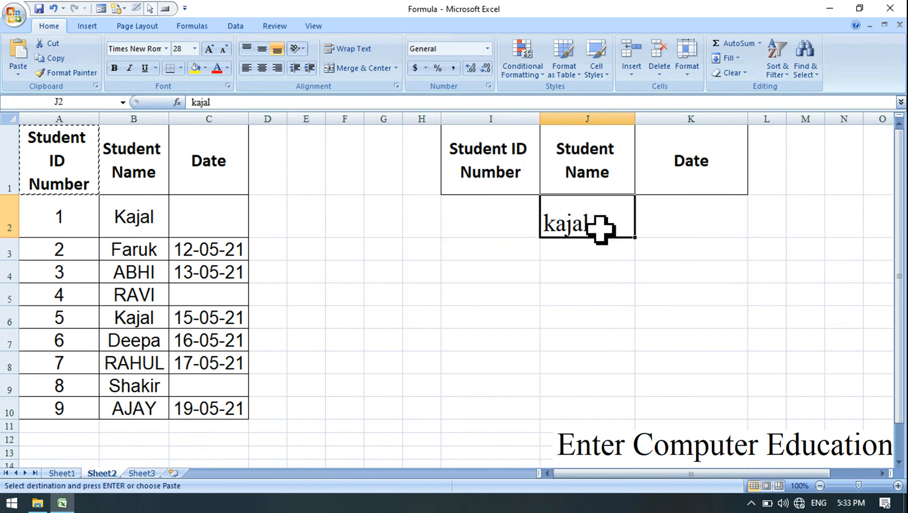
{"action": "key", "text": "Delete"}
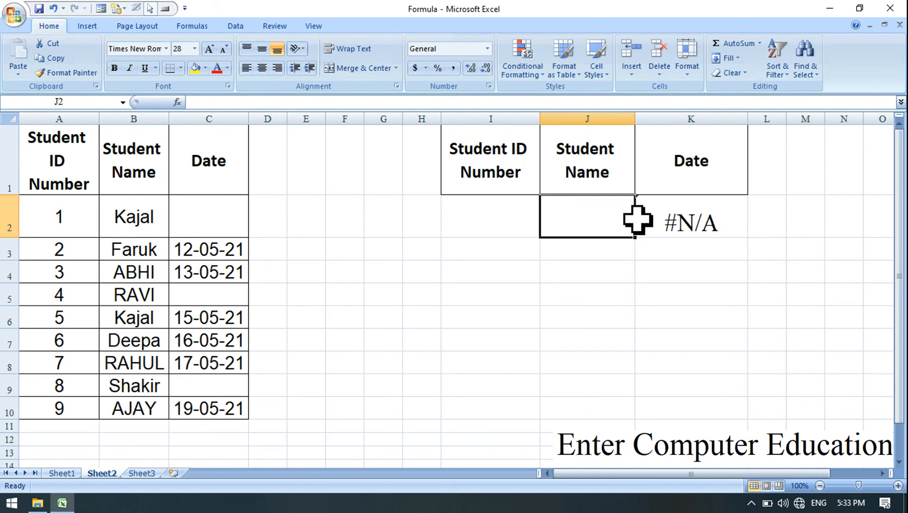
{"action": "left_click_drag", "start_coordinate": [613, 213], "coordinate": [727, 226]}
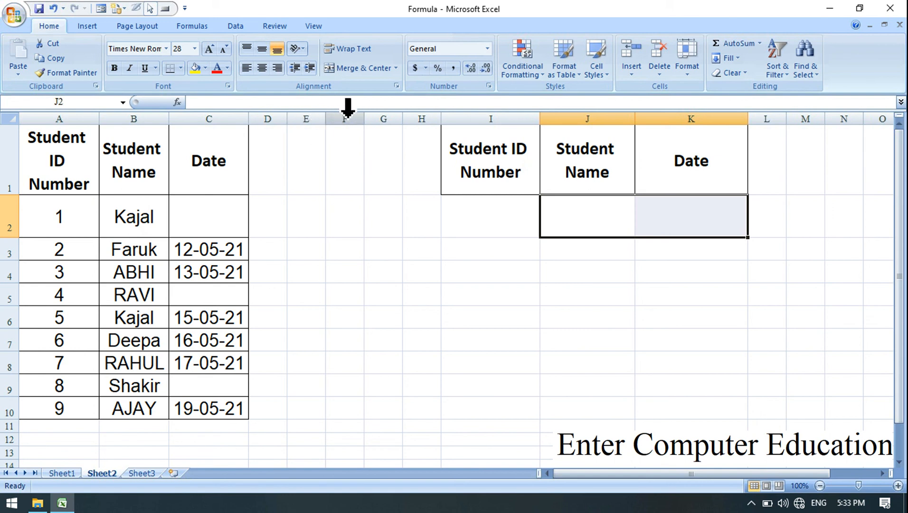
Delete the empty columns F to H, then widen the lookup table's Student ID Number and Student Name columns.
{"action": "left_click_drag", "start_coordinate": [344, 110], "coordinate": [407, 118]}
{"action": "key", "text": "ctrl+minus"}
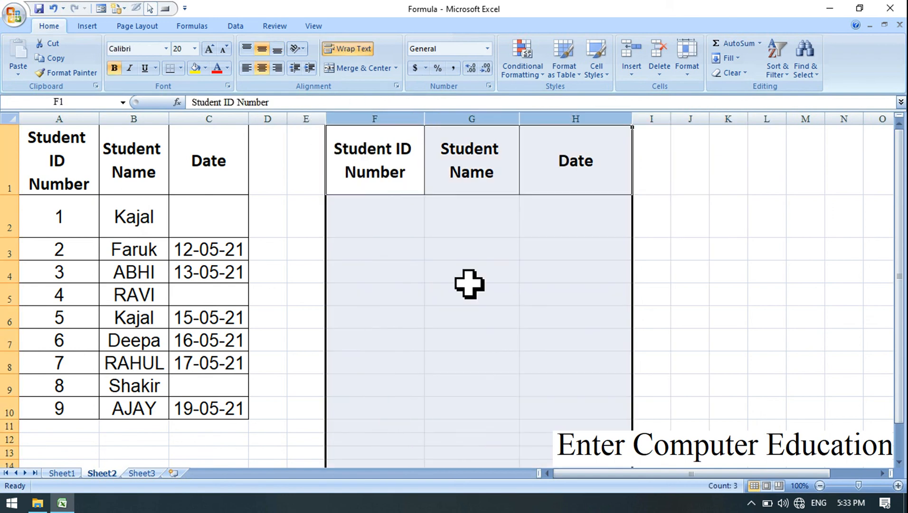
{"action": "left_click", "coordinate": [461, 247]}
{"action": "left_click", "coordinate": [389, 208]}
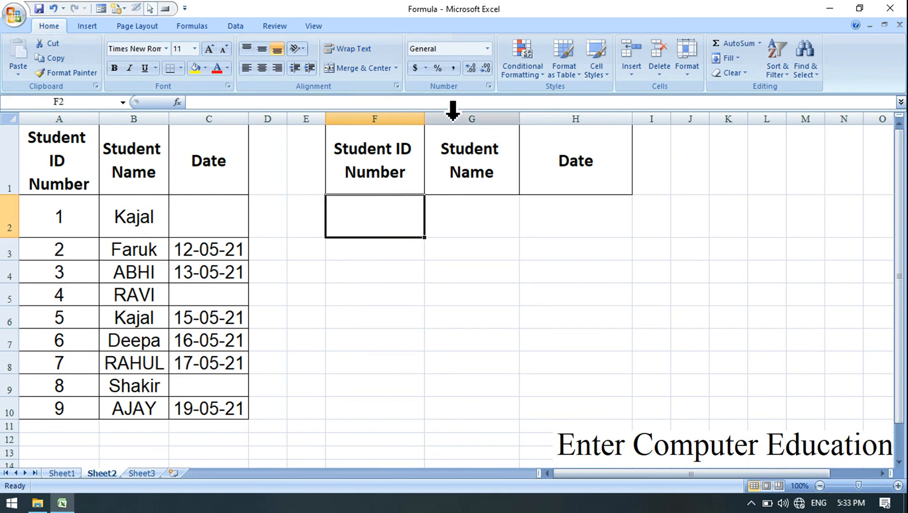
{"action": "left_click_drag", "start_coordinate": [424, 117], "coordinate": [461, 117]}
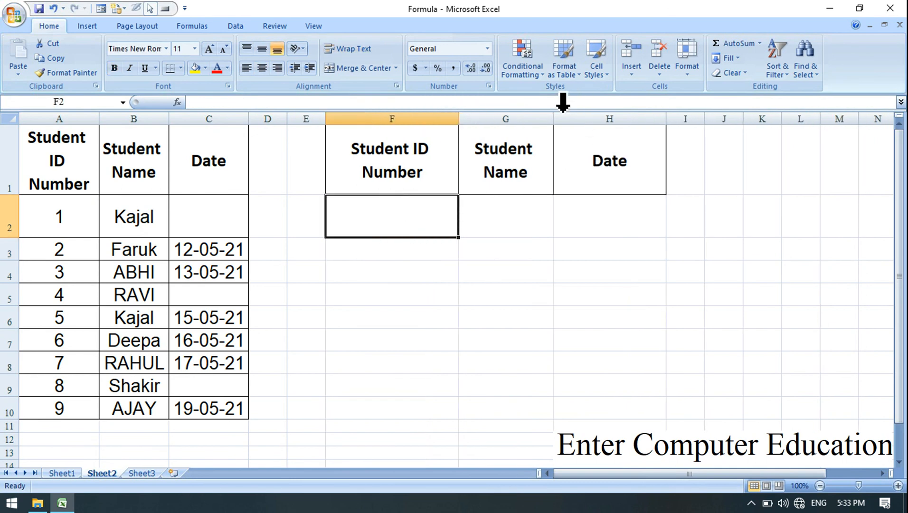
{"action": "left_click_drag", "start_coordinate": [556, 114], "coordinate": [571, 116]}
Start a VLOOKUP in G2 under Student Name, with the absolute reference $F$2 as its lookup value.
{"action": "left_click", "coordinate": [527, 219]}
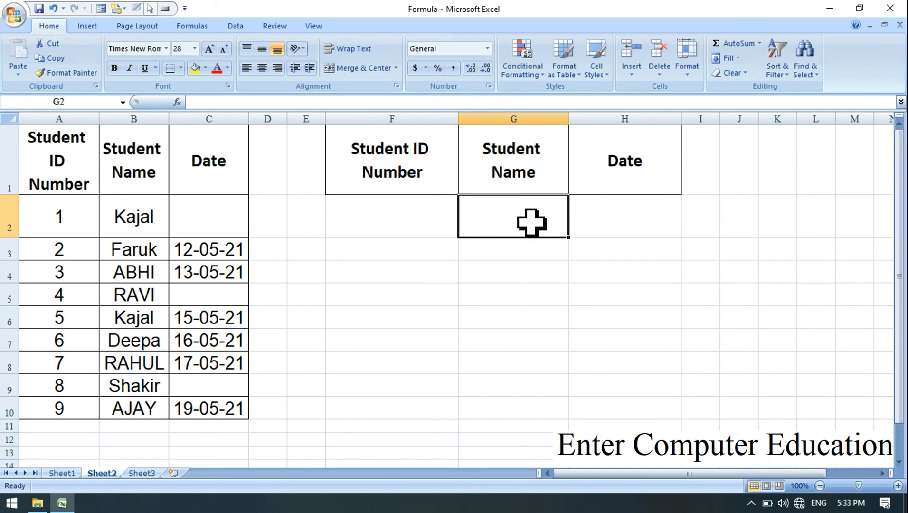
{"action": "type", "text": "="}
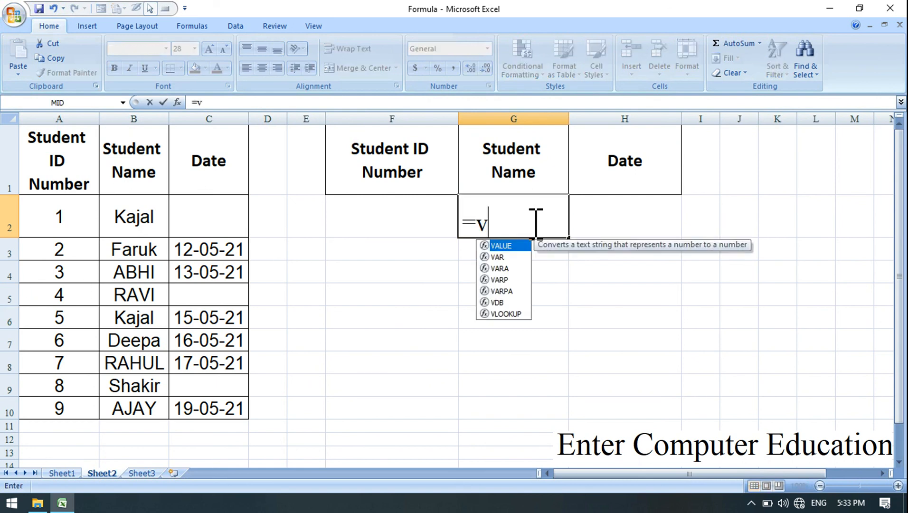
{"action": "type", "text": "v"}
{"action": "key", "text": "BackSpace"}
{"action": "type", "text": "v"}
{"action": "double_click", "coordinate": [508, 314]}
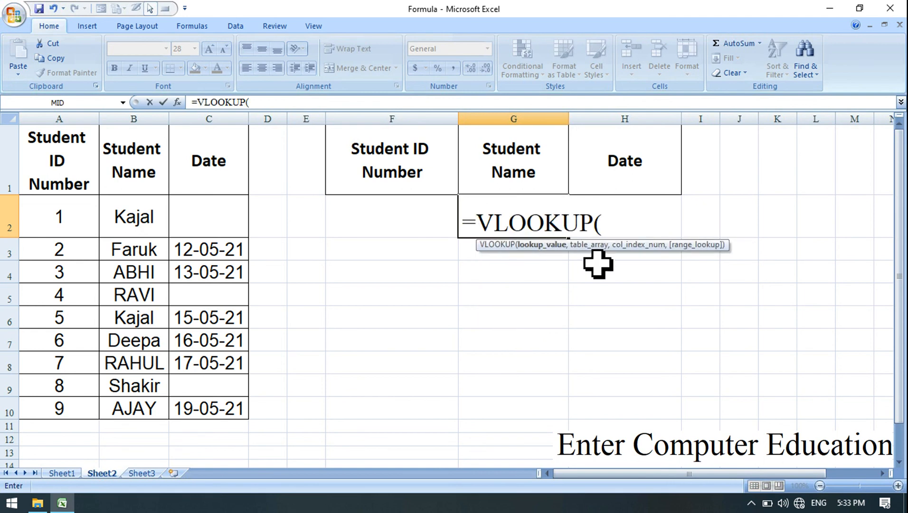
{"action": "left_click", "coordinate": [384, 208]}
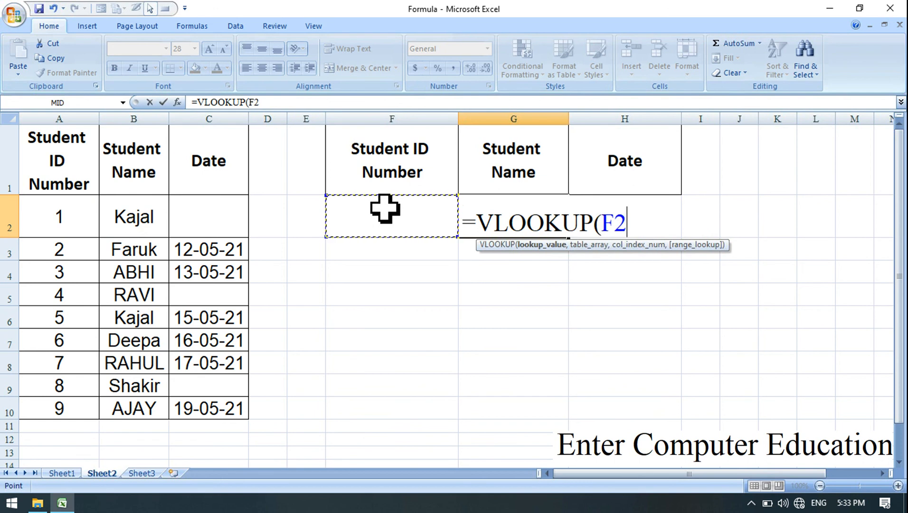
{"action": "key", "text": "F4"}
{"action": "type", "text": ","}
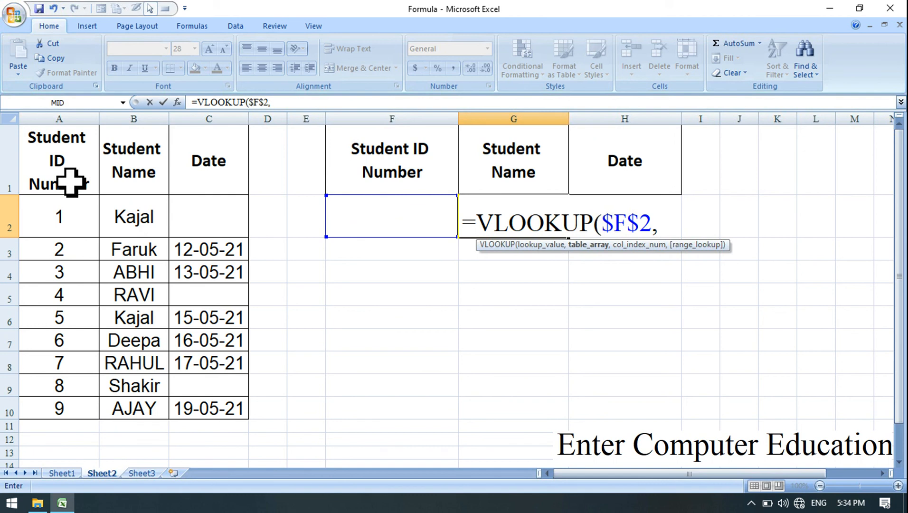
Complete the VLOOKUP in G2 with table array $A$1:$B$10, column index 2 and exact match 0.
{"action": "left_click_drag", "start_coordinate": [70, 181], "coordinate": [133, 405]}
{"action": "key", "text": "F4"}
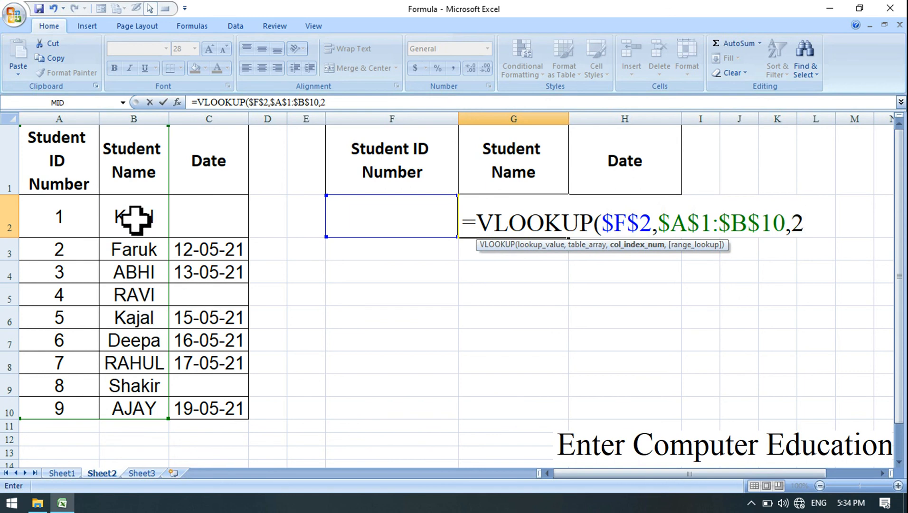
{"action": "type", "text": ",0)"}
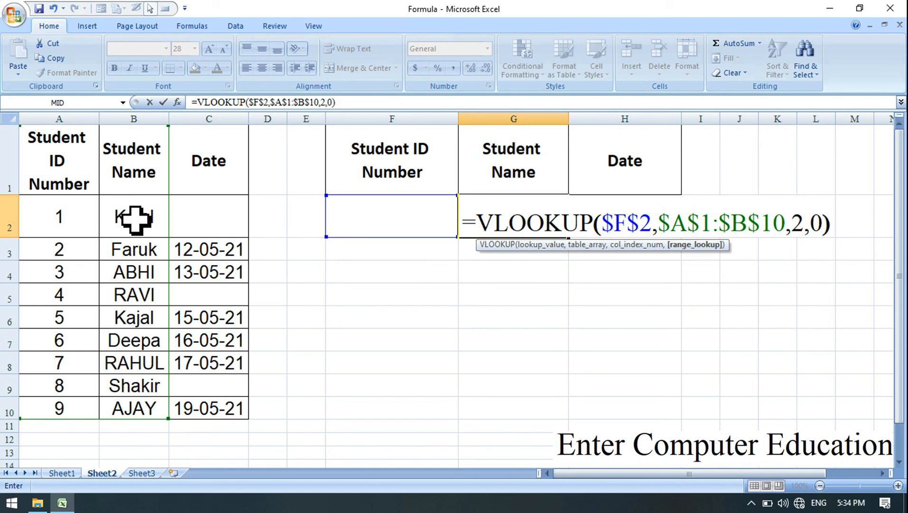
{"action": "key", "text": "Return"}
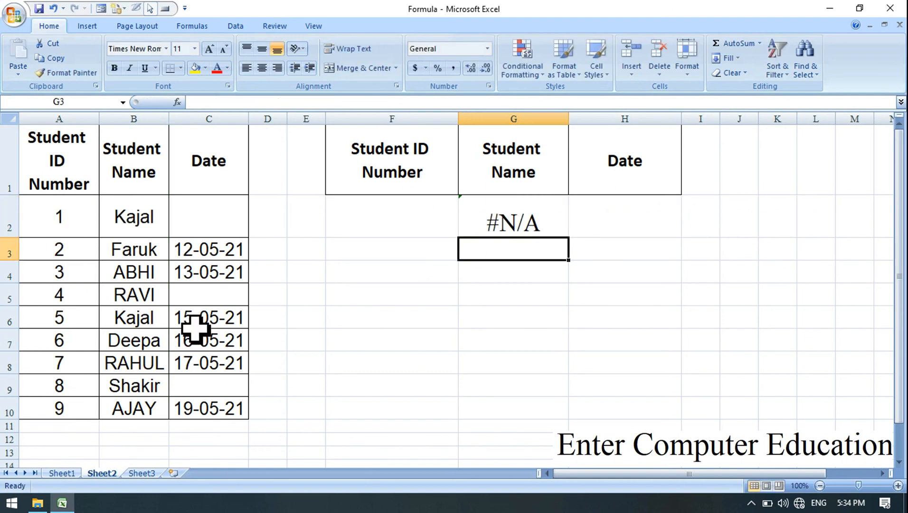
Enter 9 as the Student ID Number in F2 and format the cell at font size 28, centred horizontally and vertically.
{"action": "left_click", "coordinate": [366, 215]}
{"action": "type", "text": "9"}
{"action": "key", "text": "Return"}
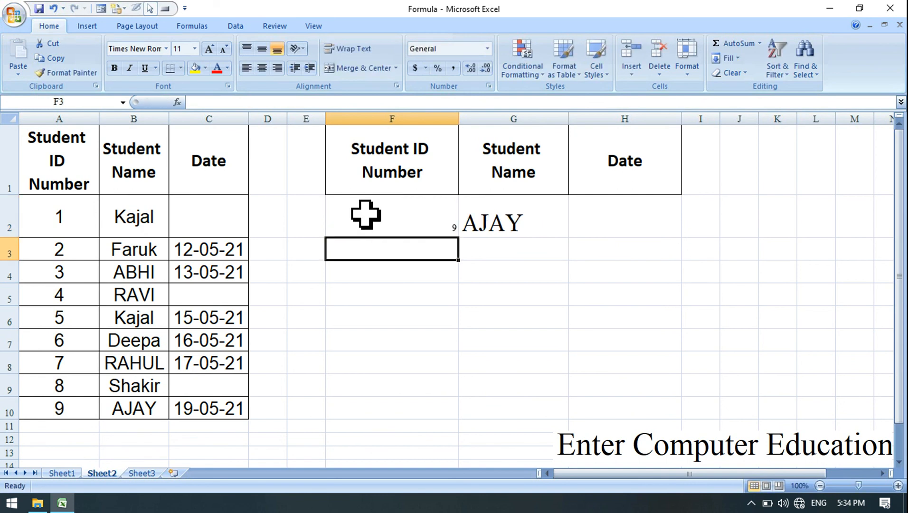
{"action": "left_click", "coordinate": [446, 227]}
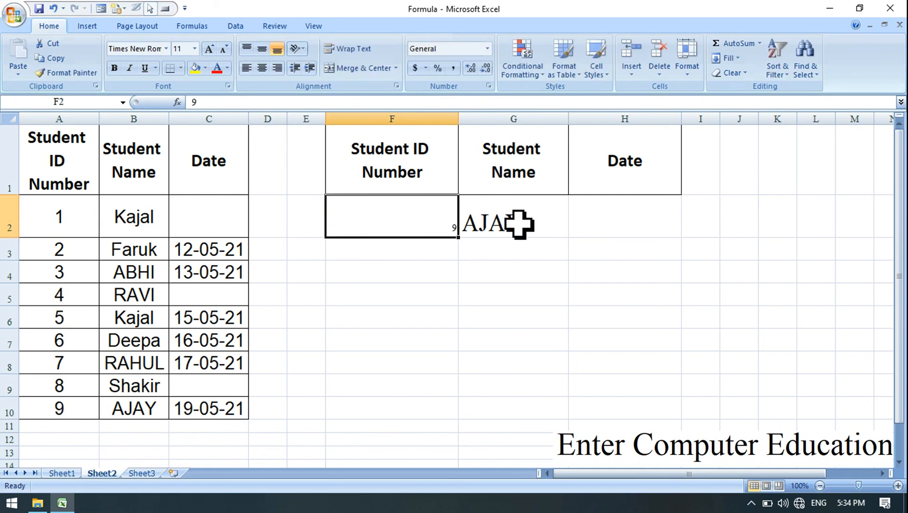
{"action": "left_click", "coordinate": [492, 216]}
{"action": "left_click", "coordinate": [408, 216]}
{"action": "left_click", "coordinate": [195, 49]}
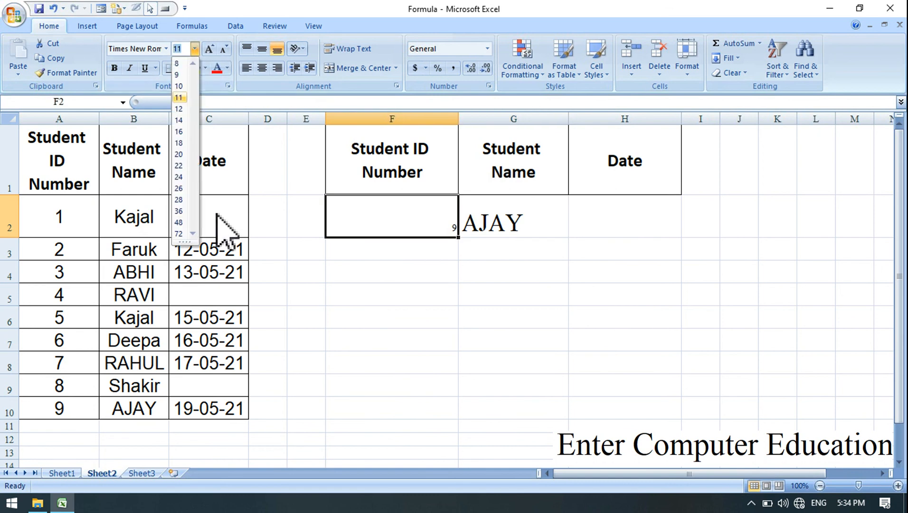
{"action": "left_click", "coordinate": [183, 205]}
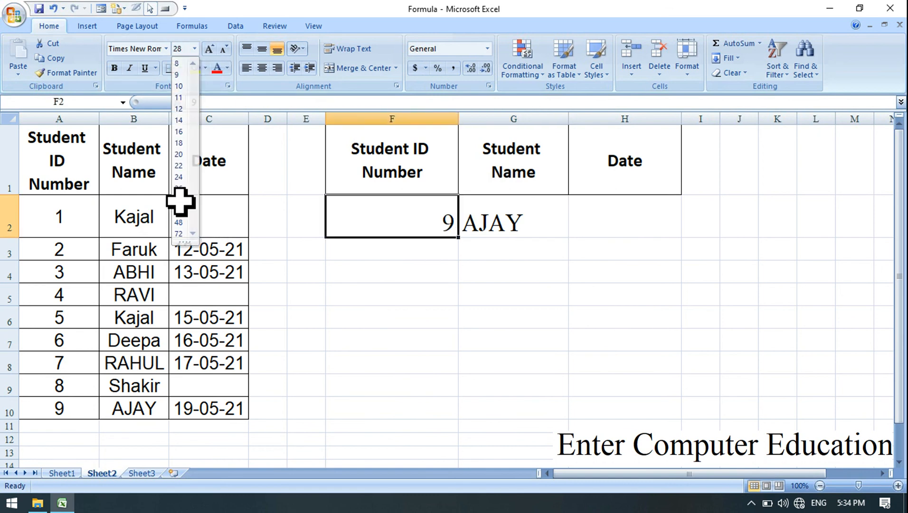
{"action": "left_click", "coordinate": [261, 68]}
{"action": "left_click", "coordinate": [263, 52]}
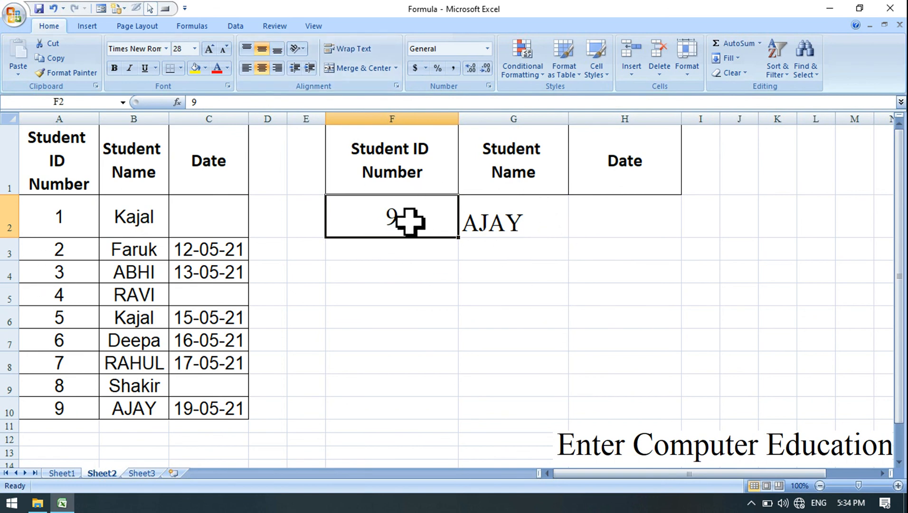
Test the name lookup with other Student ID Numbers in F2, entering 4, 5 and finally 6.
{"action": "type", "text": "4"}
{"action": "key", "text": "Return"}
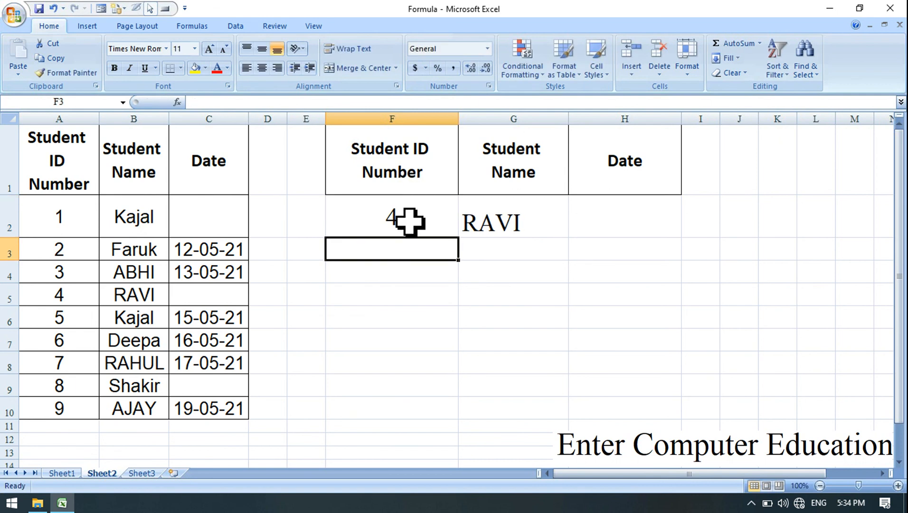
{"action": "left_click", "coordinate": [414, 228]}
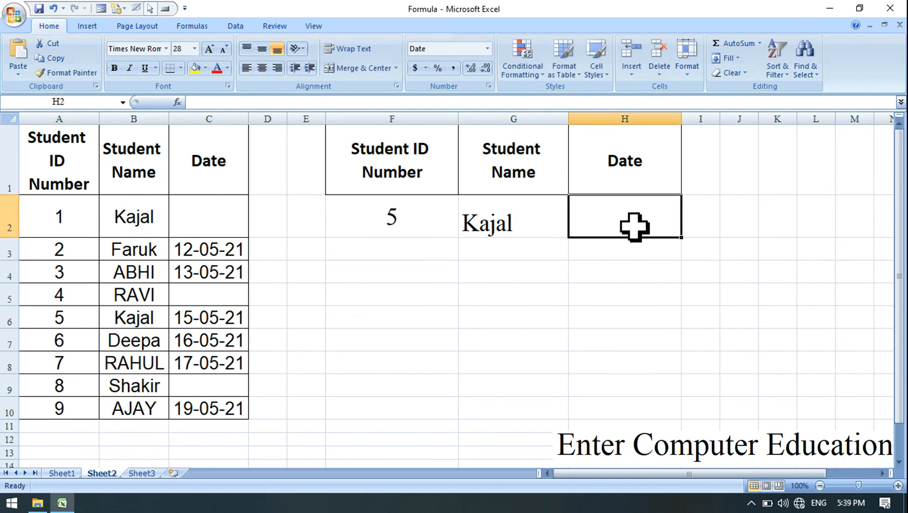
{"action": "left_click", "coordinate": [391, 227]}
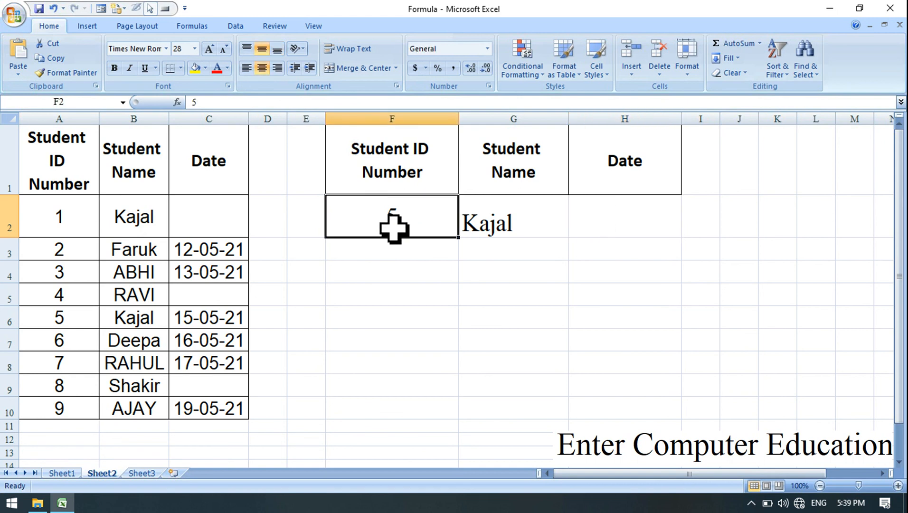
{"action": "type", "text": "6"}
{"action": "key", "text": "Return"}
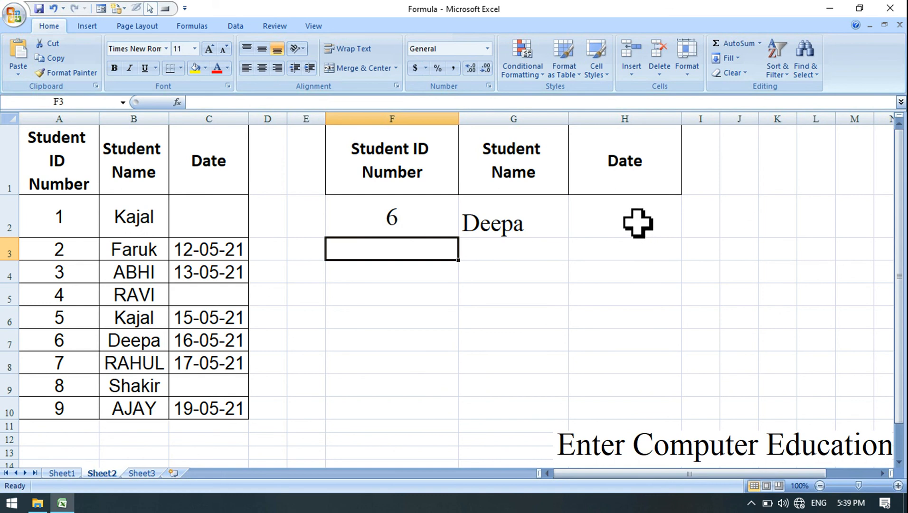
Start an IF formula in H2 under Date, with ISBLANK as its logical test.
{"action": "left_click", "coordinate": [638, 223]}
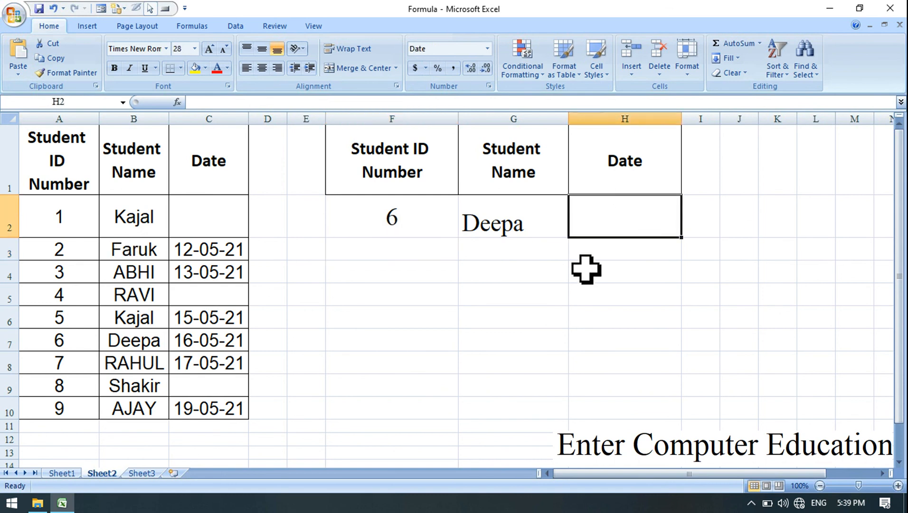
{"action": "type", "text": "="}
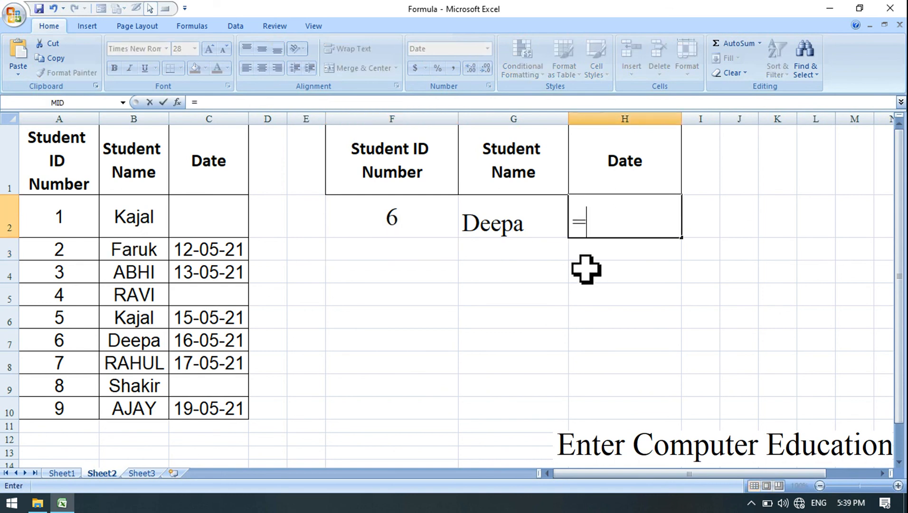
{"action": "type", "text": "if("}
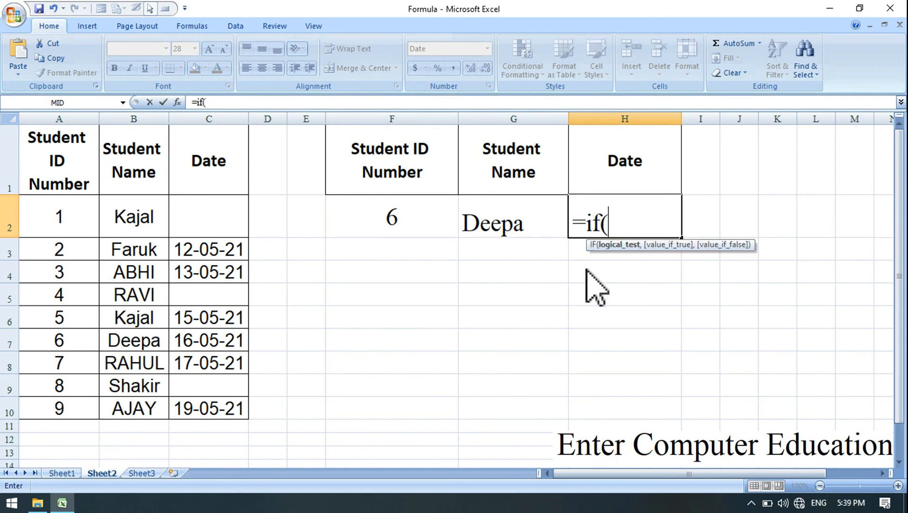
{"action": "type", "text": "is"}
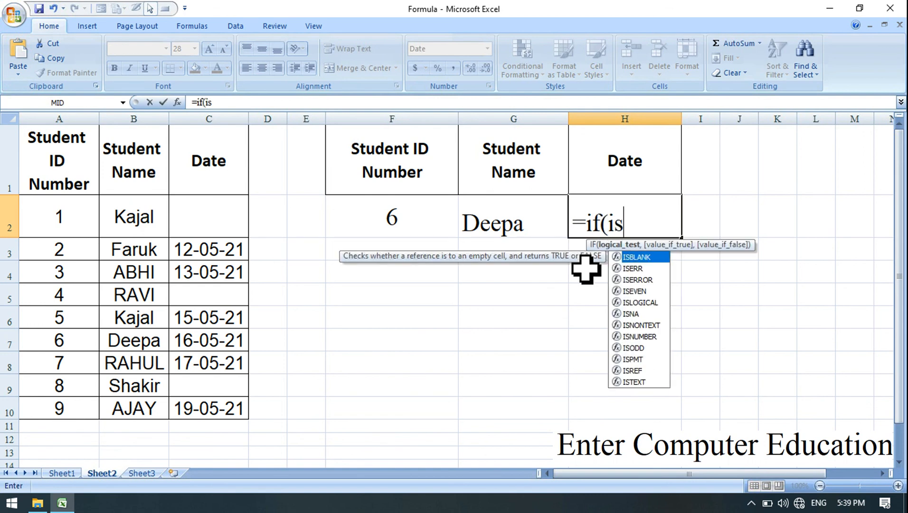
{"action": "double_click", "coordinate": [642, 258]}
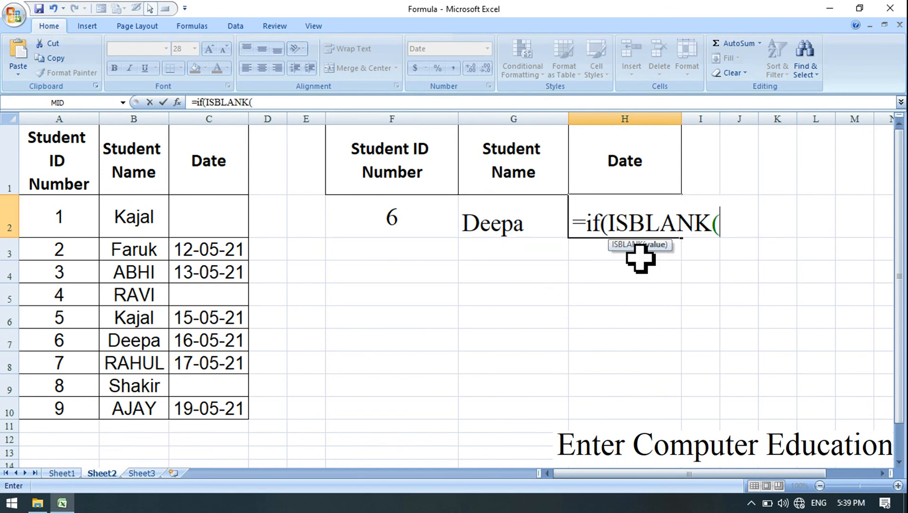
Nest a VLOOKUP inside ISBLANK with lookup value $F$2, table array $A$1:$C$10, column index 3 and exact match 0, closing both functions.
{"action": "type", "text": "vl"}
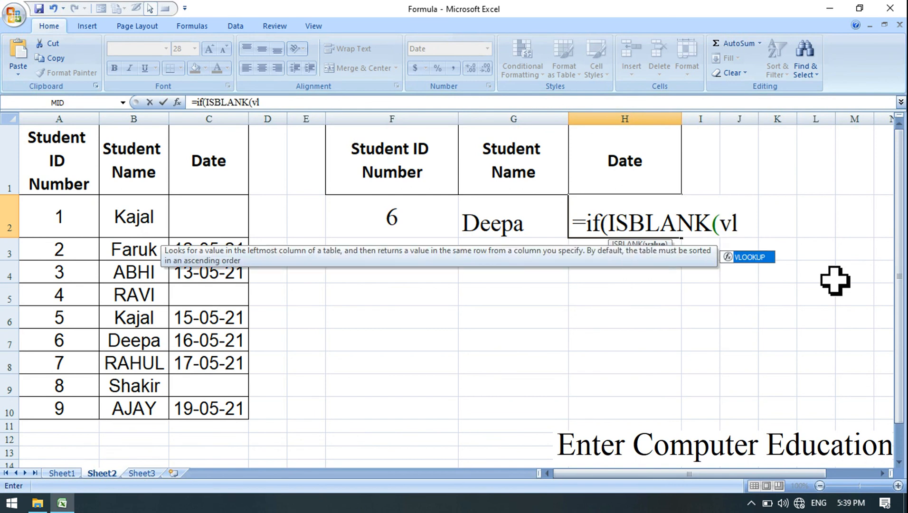
{"action": "double_click", "coordinate": [750, 258]}
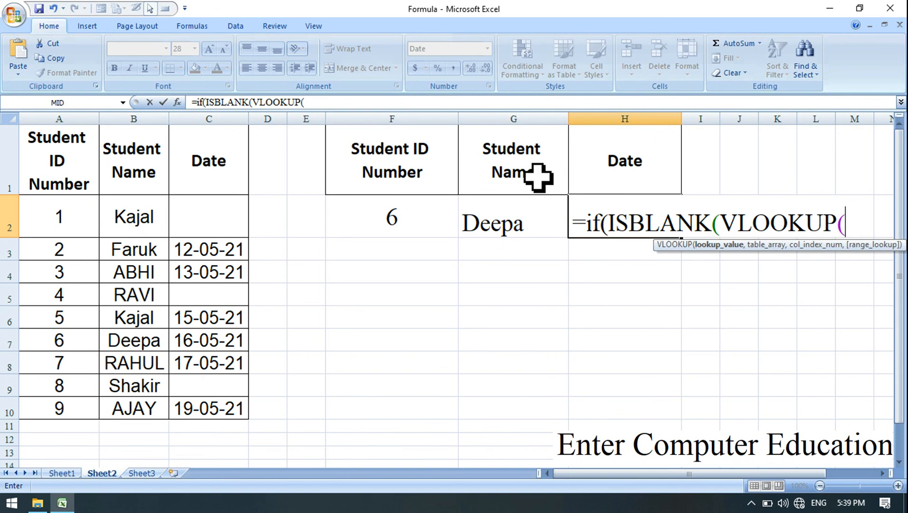
{"action": "left_click", "coordinate": [416, 215]}
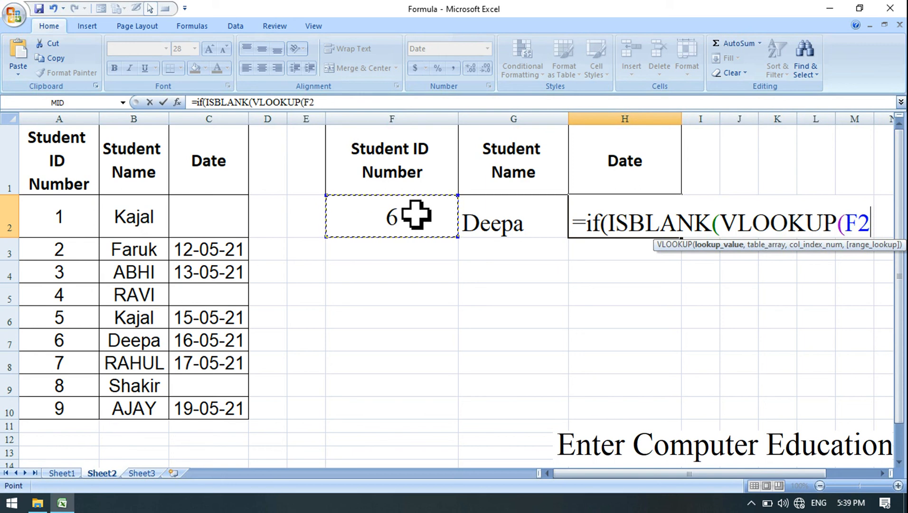
{"action": "key", "text": "F4"}
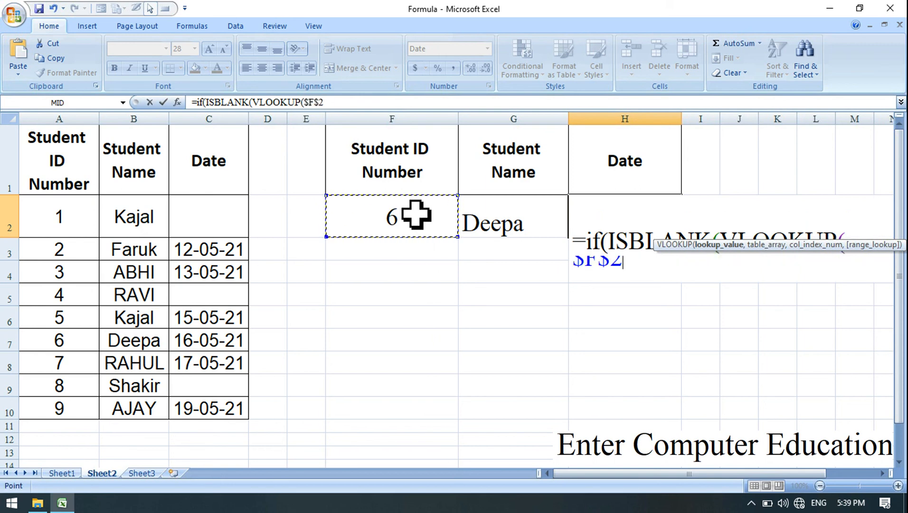
{"action": "type", "text": ","}
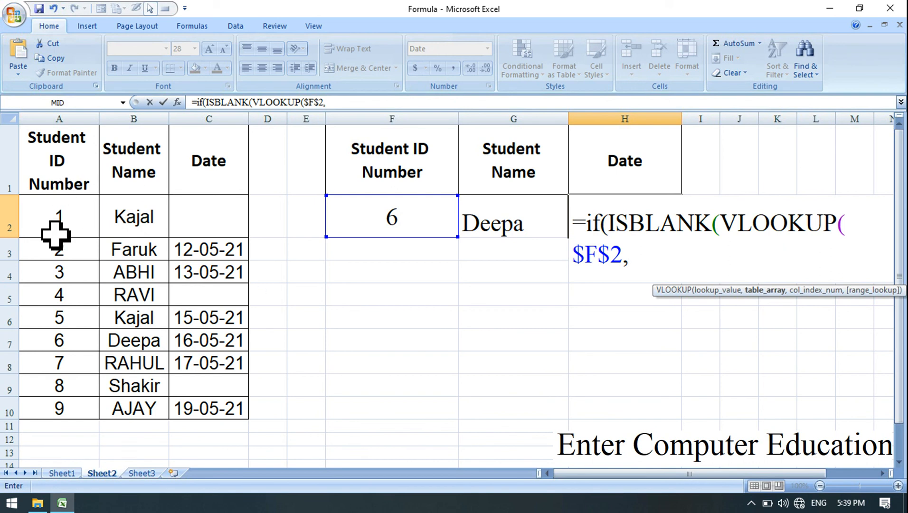
{"action": "left_click_drag", "start_coordinate": [69, 147], "coordinate": [222, 416]}
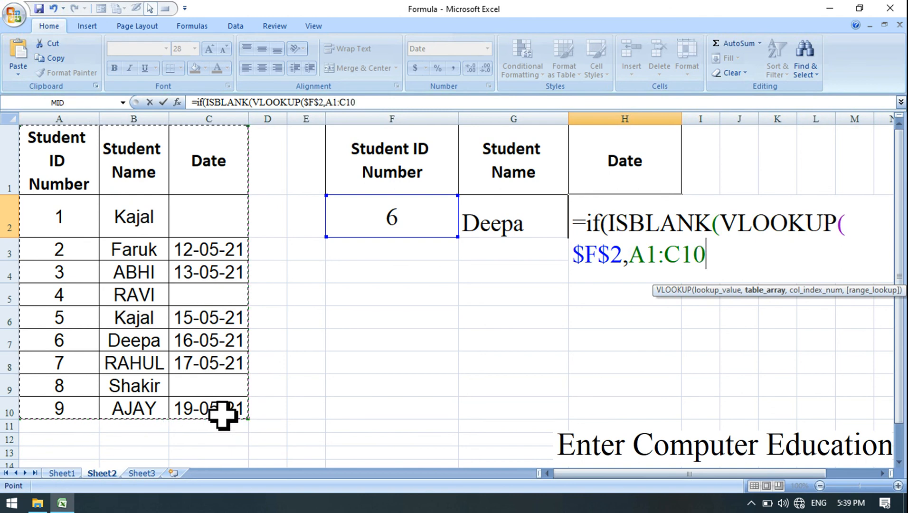
{"action": "key", "text": "F4"}
{"action": "type", "text": ","}
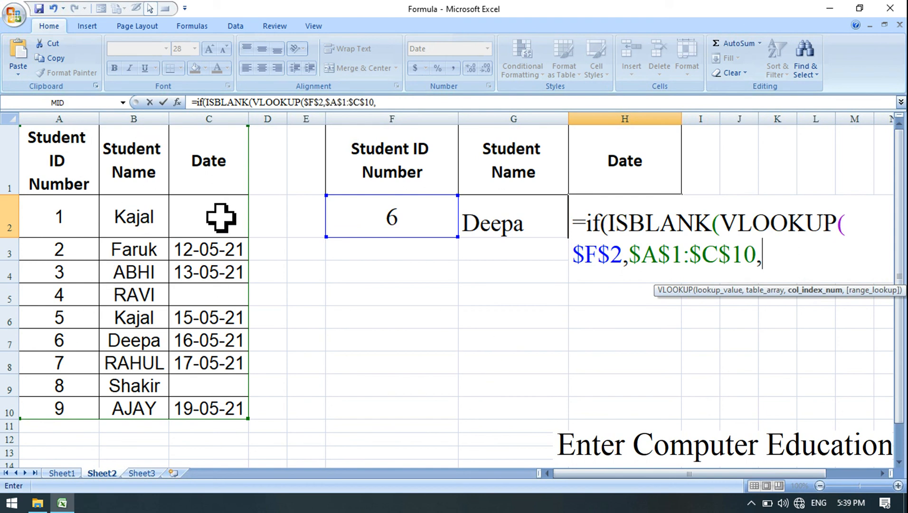
{"action": "type", "text": "3"}
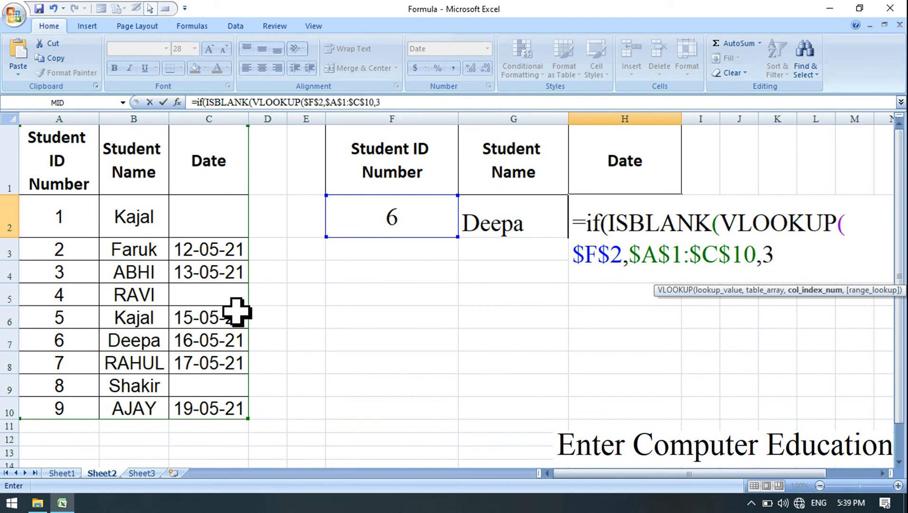
{"action": "type", "text": ",0)),\"\""}
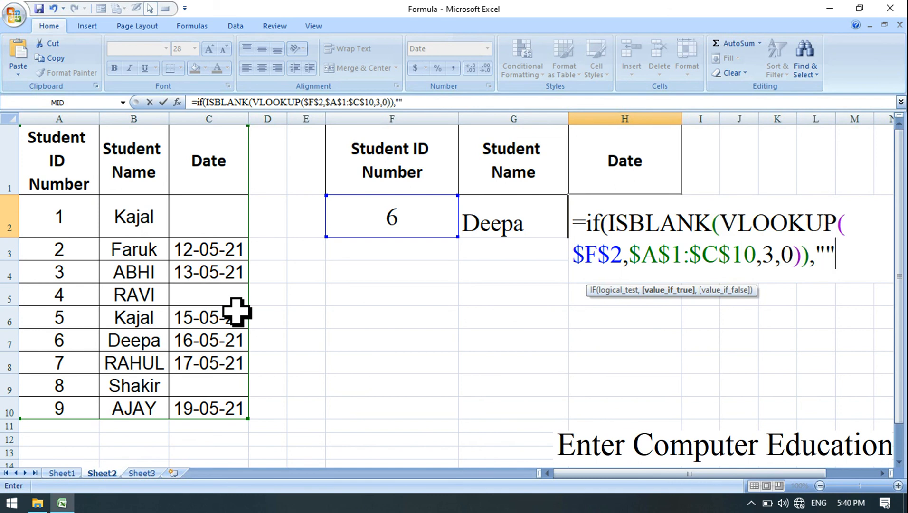
{"action": "type", "text": ","}
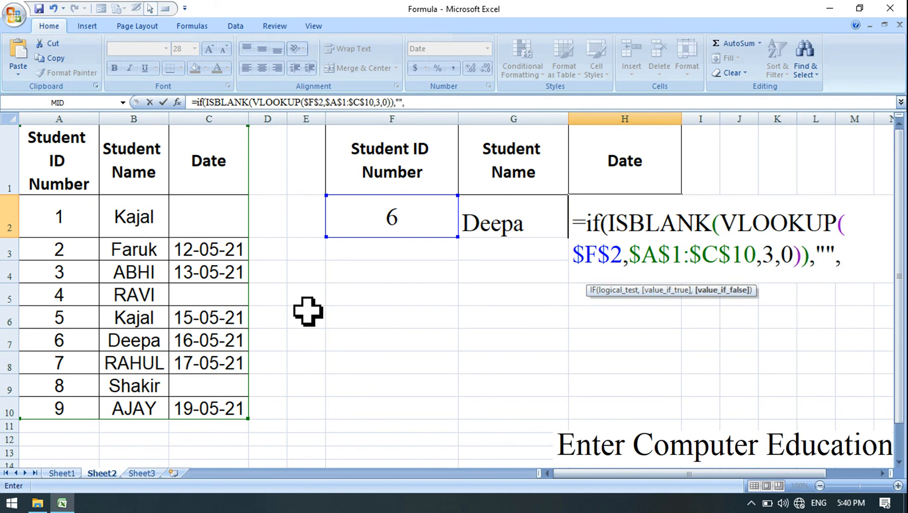
Finish the H2 formula with "" as the value if true and a copy of the VLOOKUP($F$2,$A$1:$C$10,3,0) as the value if false.
{"action": "left_click_drag", "start_coordinate": [720, 223], "coordinate": [812, 265]}
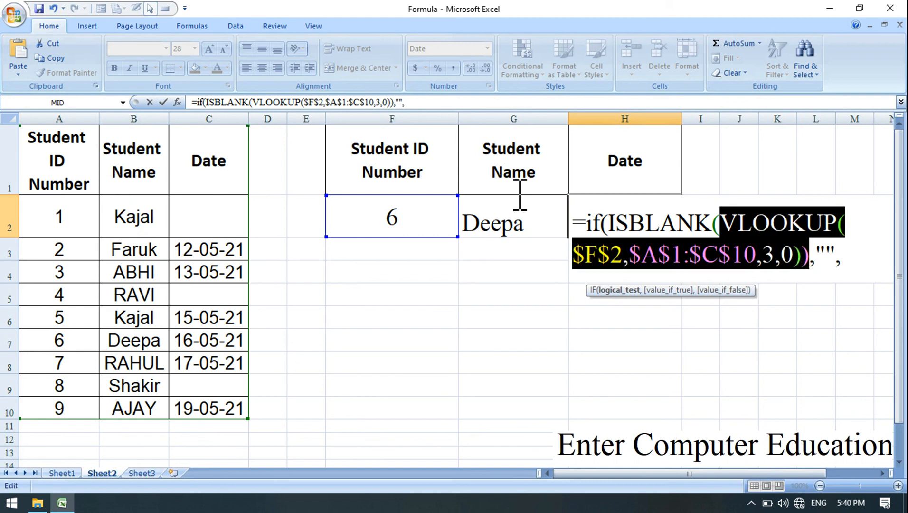
{"action": "left_click", "coordinate": [60, 58]}
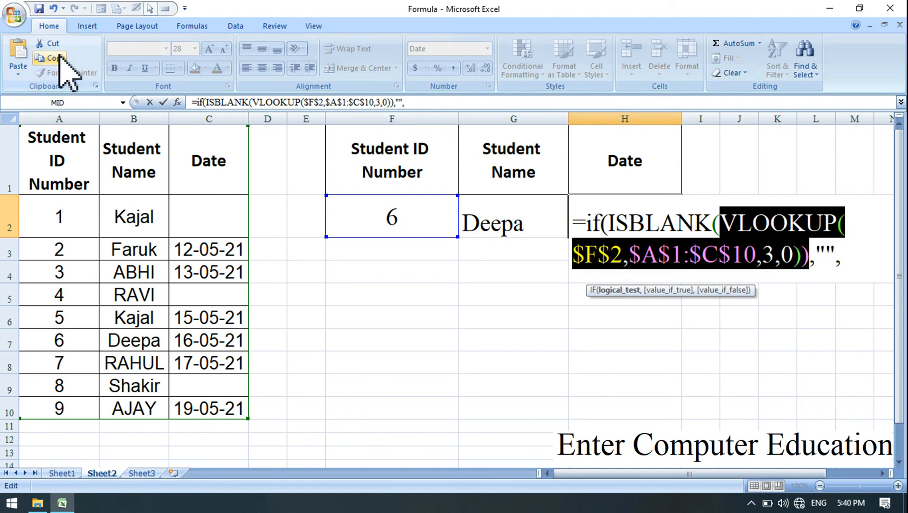
{"action": "left_click", "coordinate": [852, 263]}
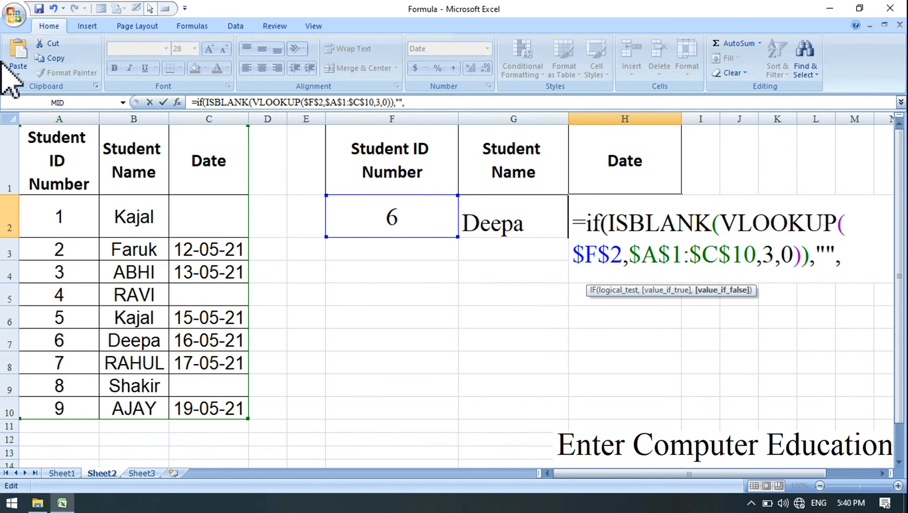
{"action": "left_click", "coordinate": [27, 55]}
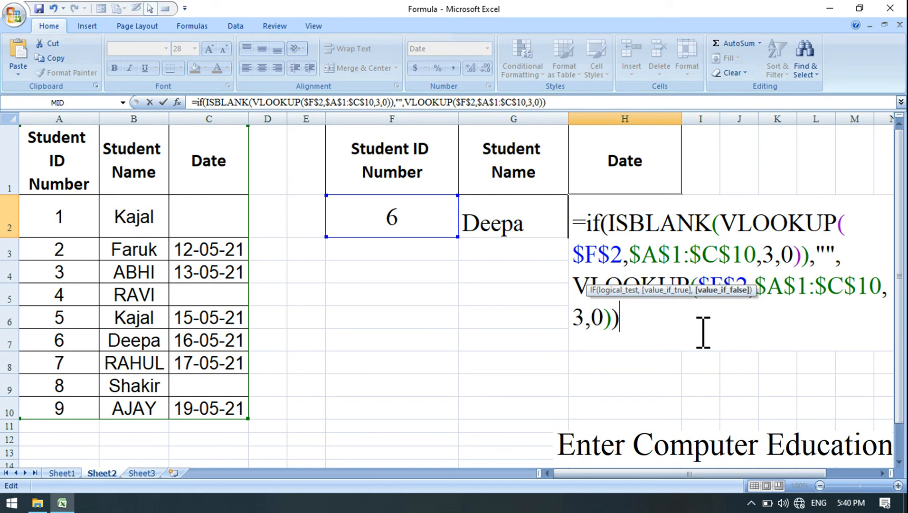
{"action": "key", "text": "Return"}
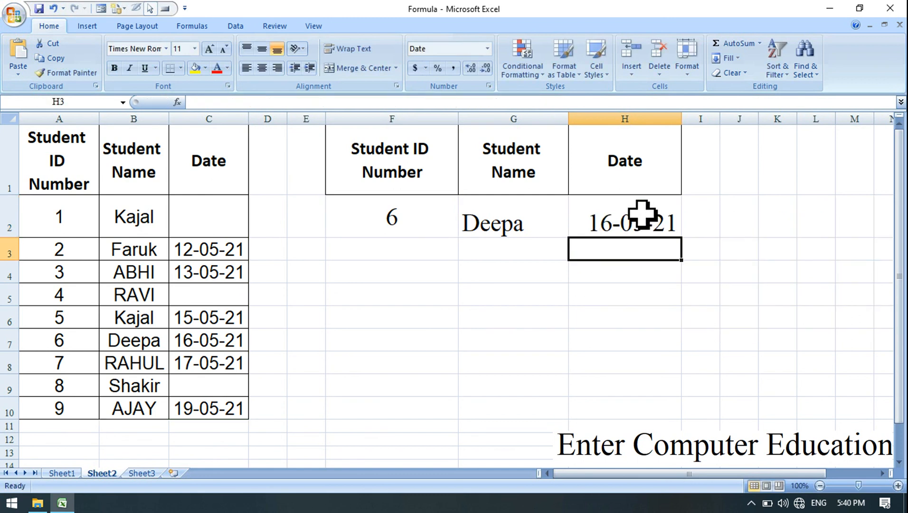
Compare the date formula in H2 with the source date in C7 and return to the Student ID Number cell F2.
{"action": "left_click", "coordinate": [642, 215]}
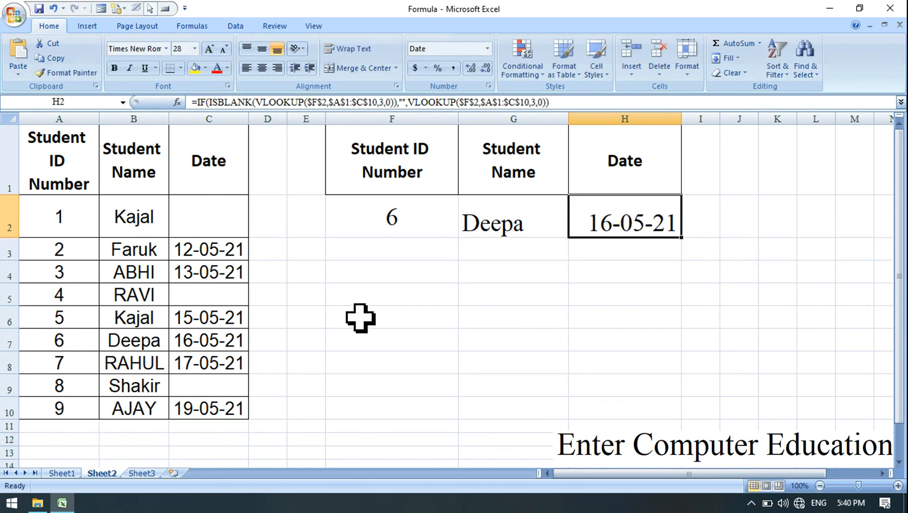
{"action": "left_click", "coordinate": [236, 343]}
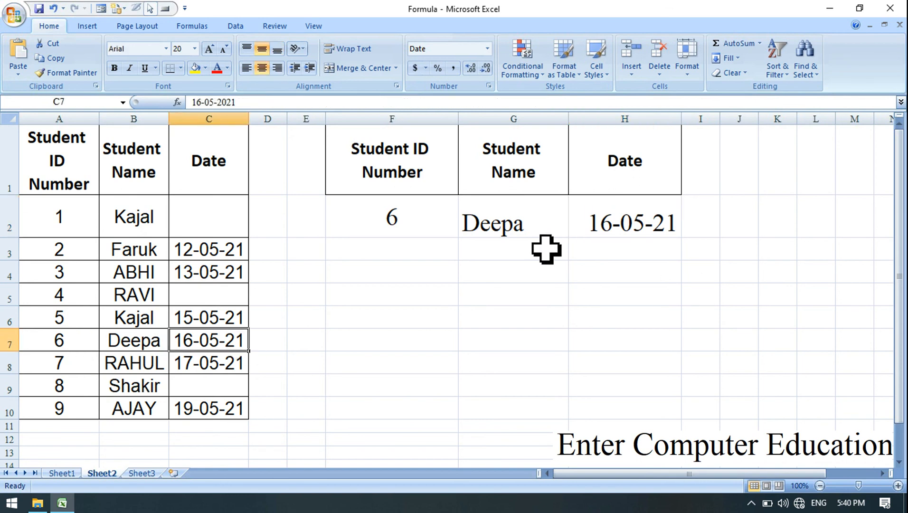
{"action": "left_click", "coordinate": [418, 227]}
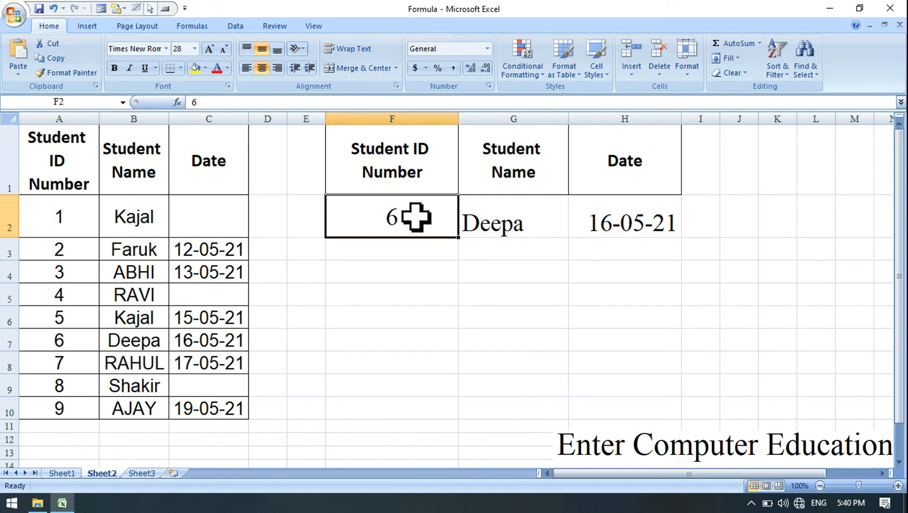
Enter 1 as the Student ID Number in F2 and check the date formula's result in H2.
{"action": "type", "text": "1"}
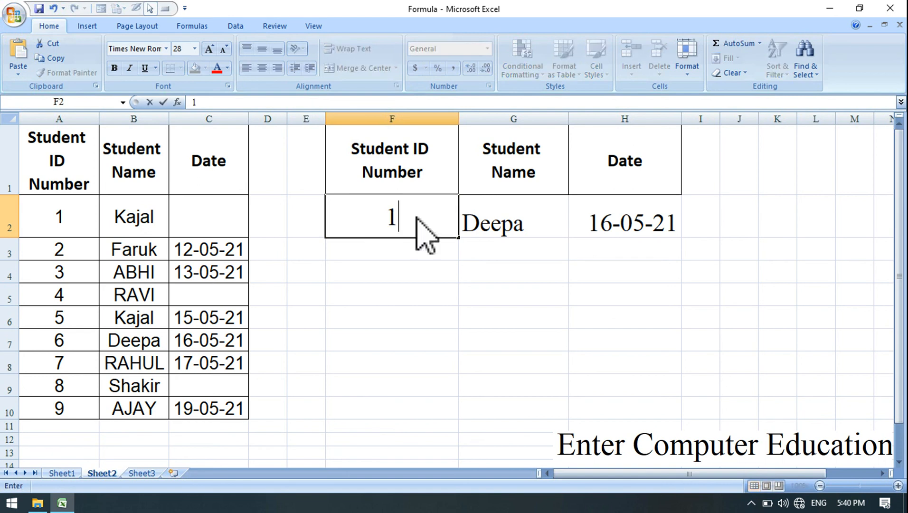
{"action": "key", "text": "Return"}
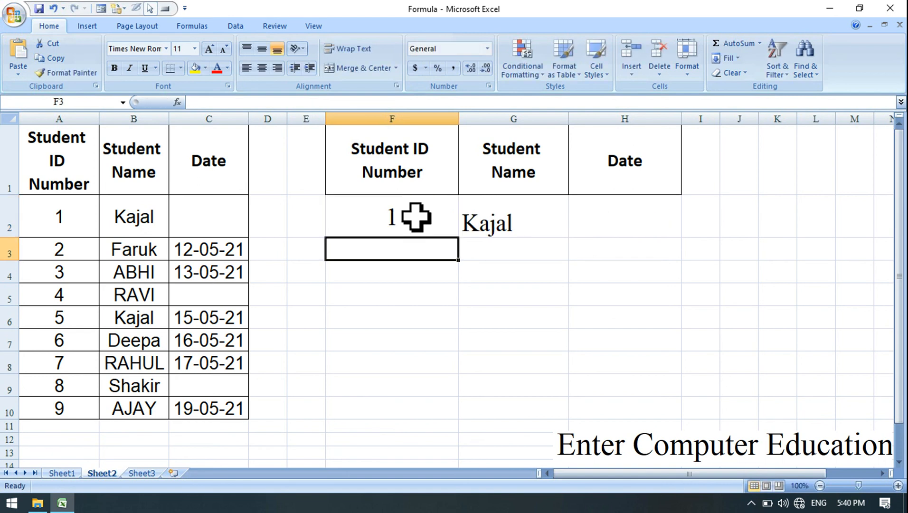
{"action": "left_click", "coordinate": [642, 214]}
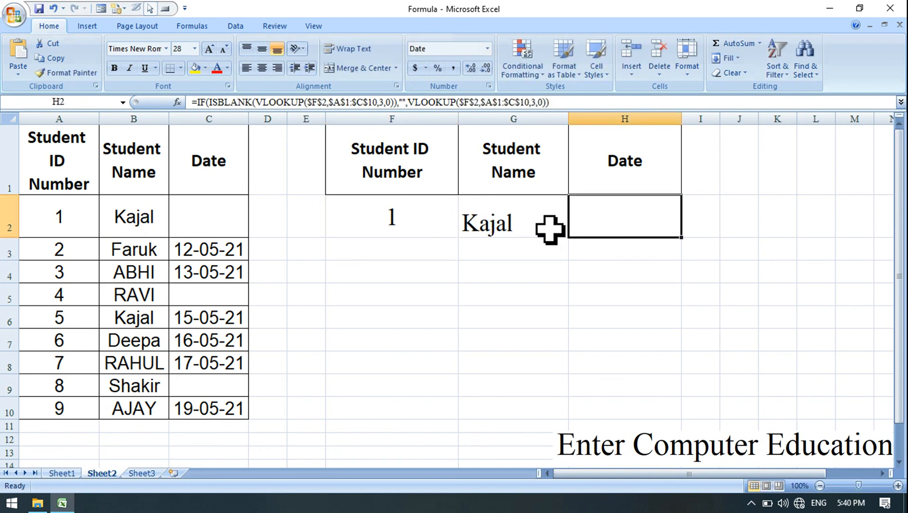
Set the Student ID Number in F2 to 6 and clear that student's source date in C7.
{"action": "left_click", "coordinate": [384, 226]}
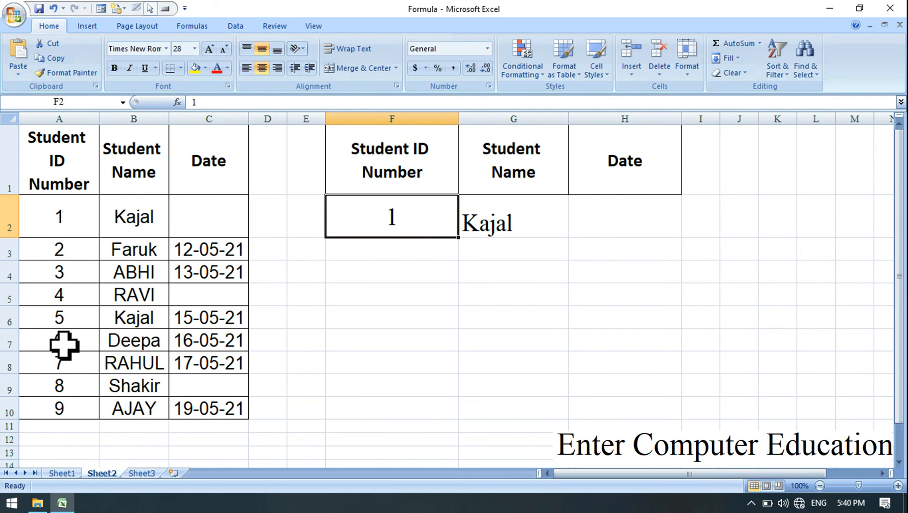
{"action": "type", "text": "6"}
{"action": "key", "text": "Return"}
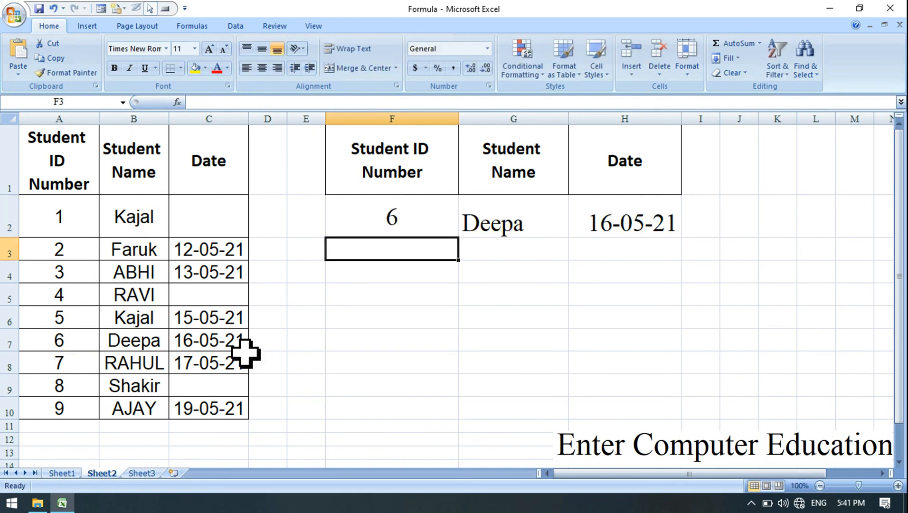
{"action": "left_click", "coordinate": [216, 342]}
{"action": "key", "text": "Delete"}
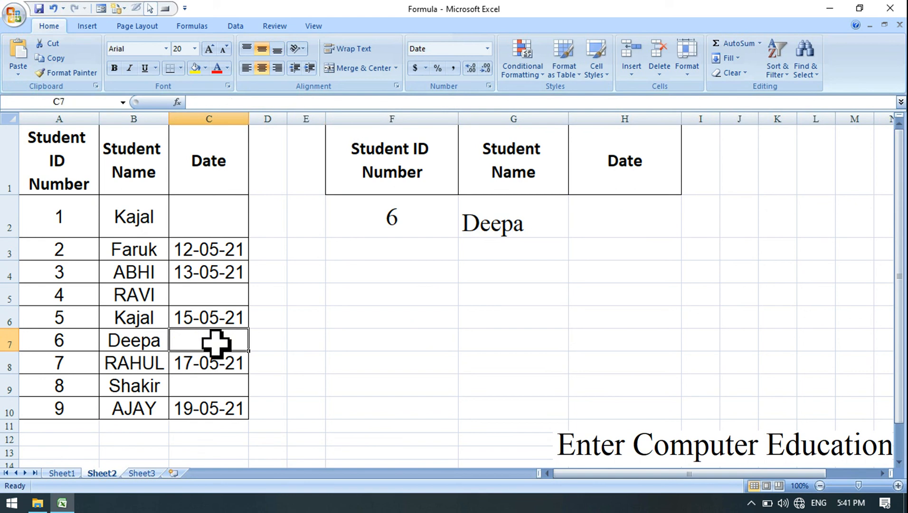